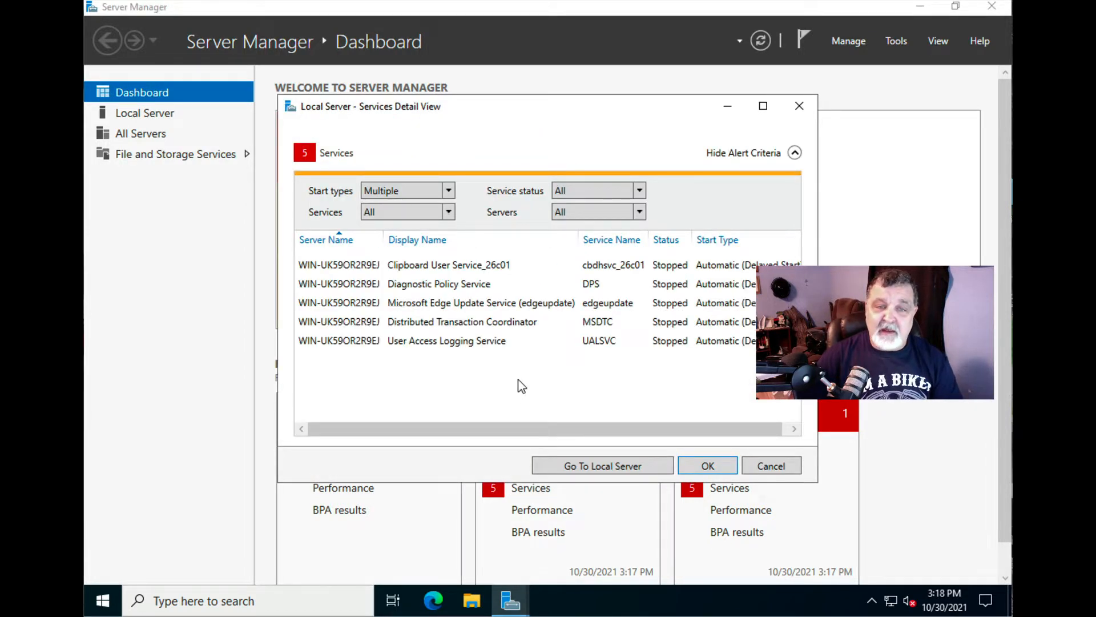
- Start the five stopped services together, then close the Services detail view
{"action": "left_click", "coordinate": [485, 269]}
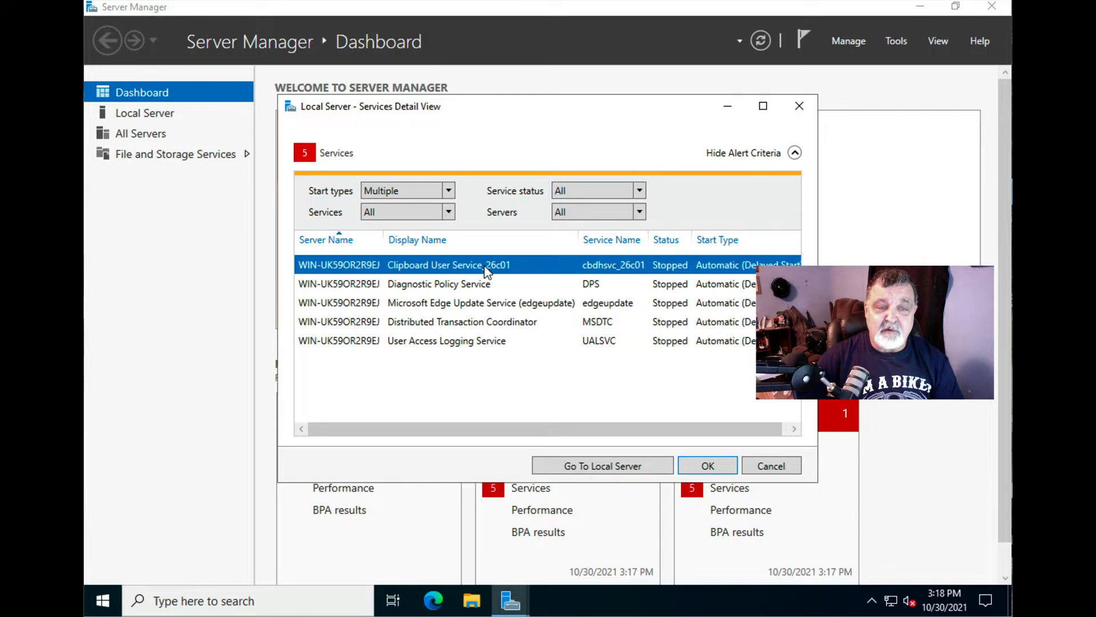
{"action": "left_click", "coordinate": [478, 342], "text": "shift"}
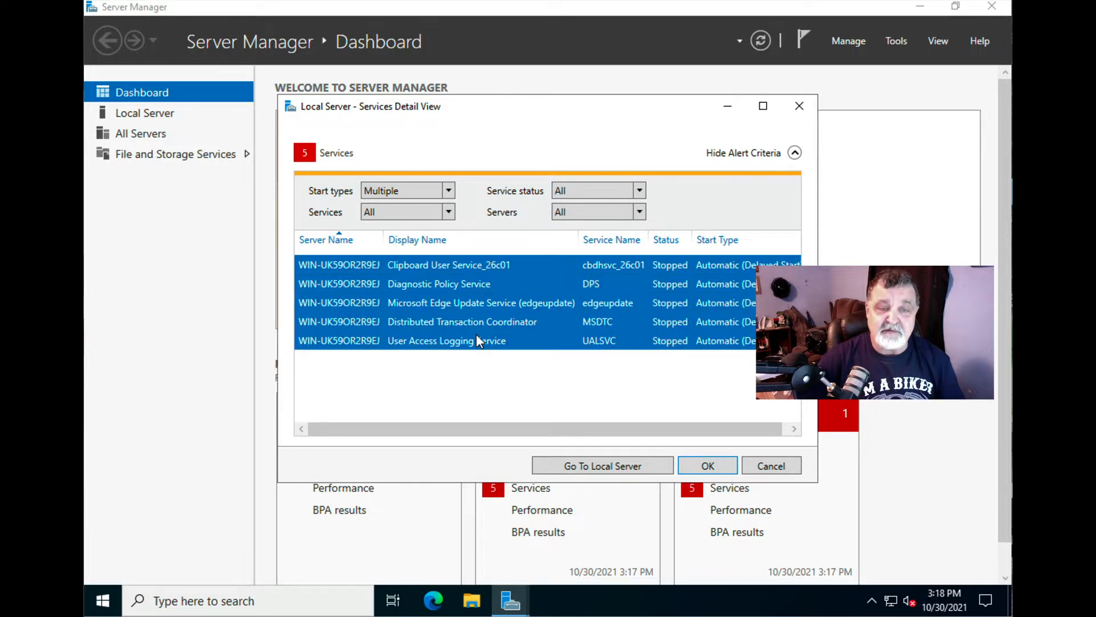
{"action": "right_click", "coordinate": [478, 334]}
{"action": "left_click", "coordinate": [499, 345]}
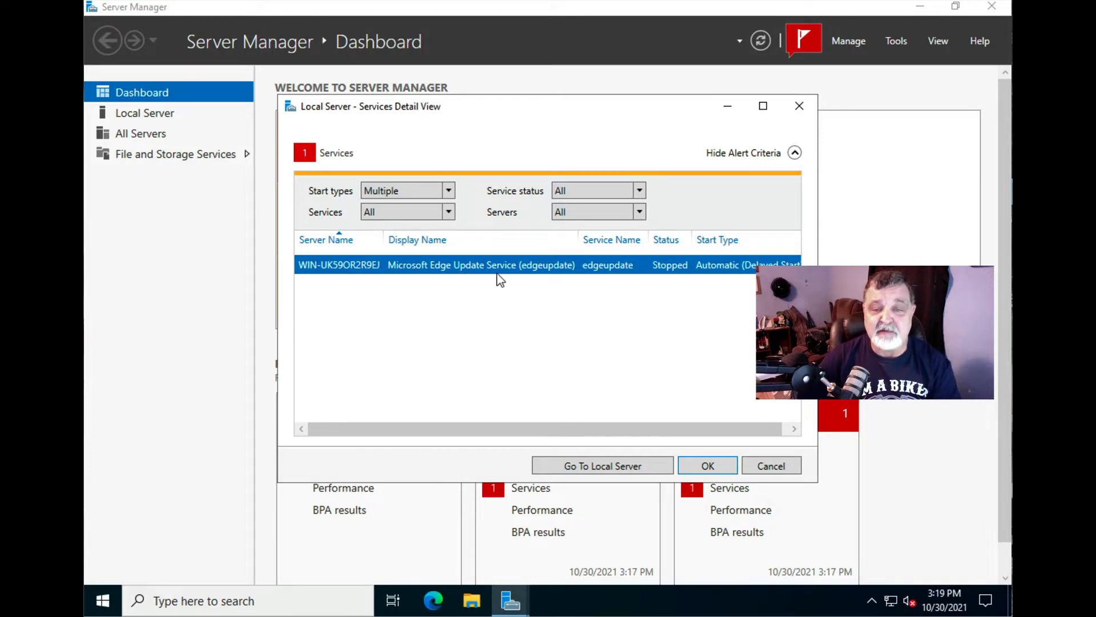
{"action": "left_click", "coordinate": [706, 463]}
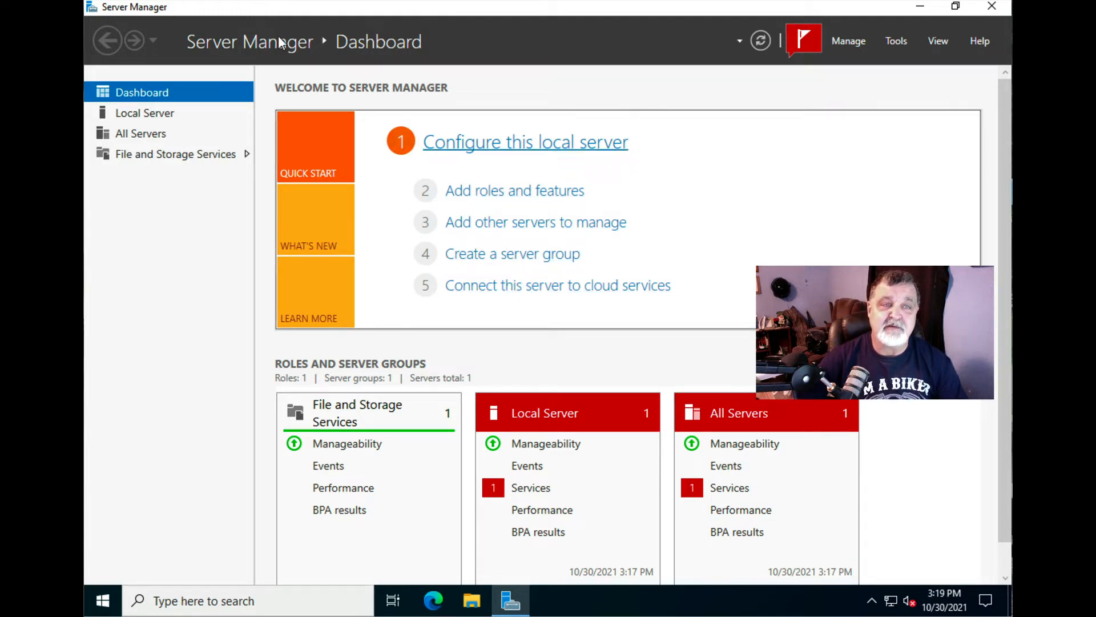
- Launch the Add Roles and Features Wizard, keeping role-based installation and the local server as destination
{"action": "left_click", "coordinate": [539, 190]}
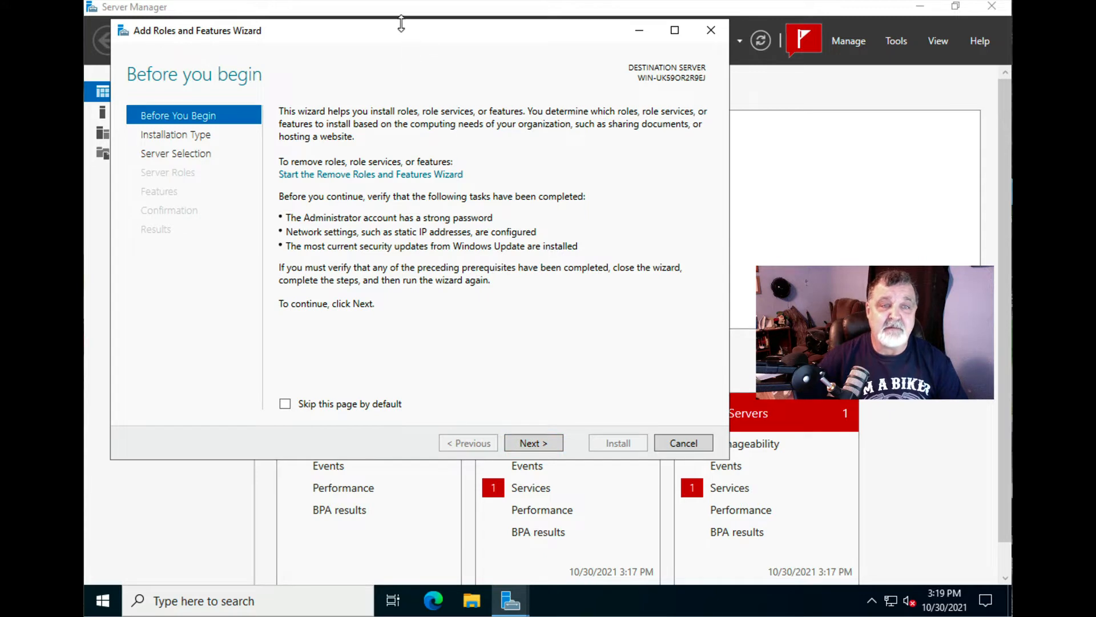
{"action": "left_click_drag", "start_coordinate": [439, 35], "coordinate": [596, 88]}
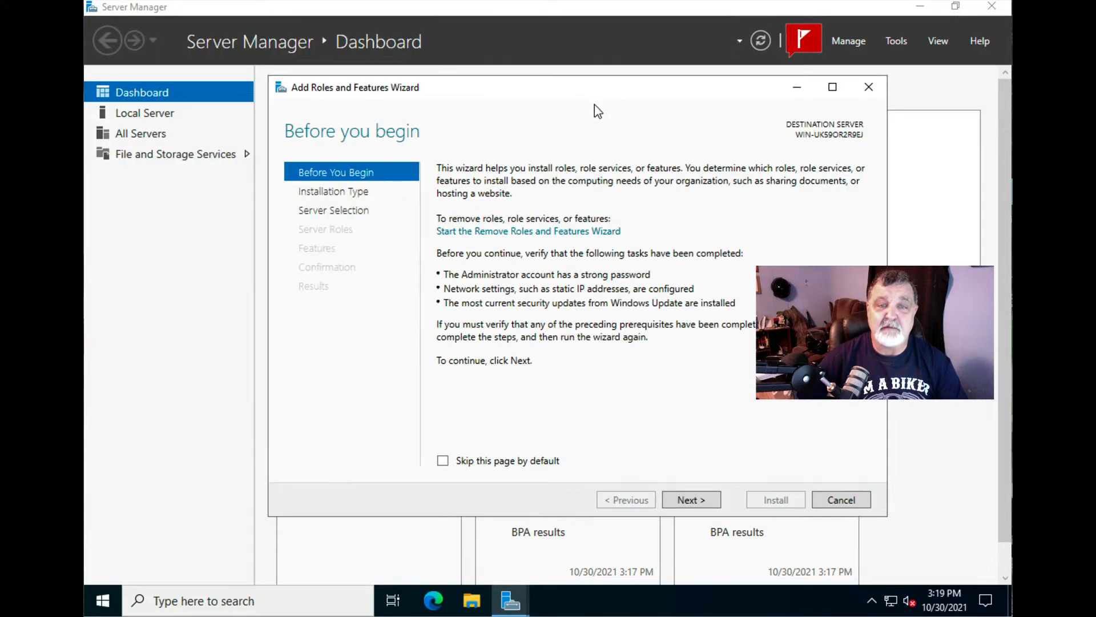
{"action": "left_click", "coordinate": [688, 499]}
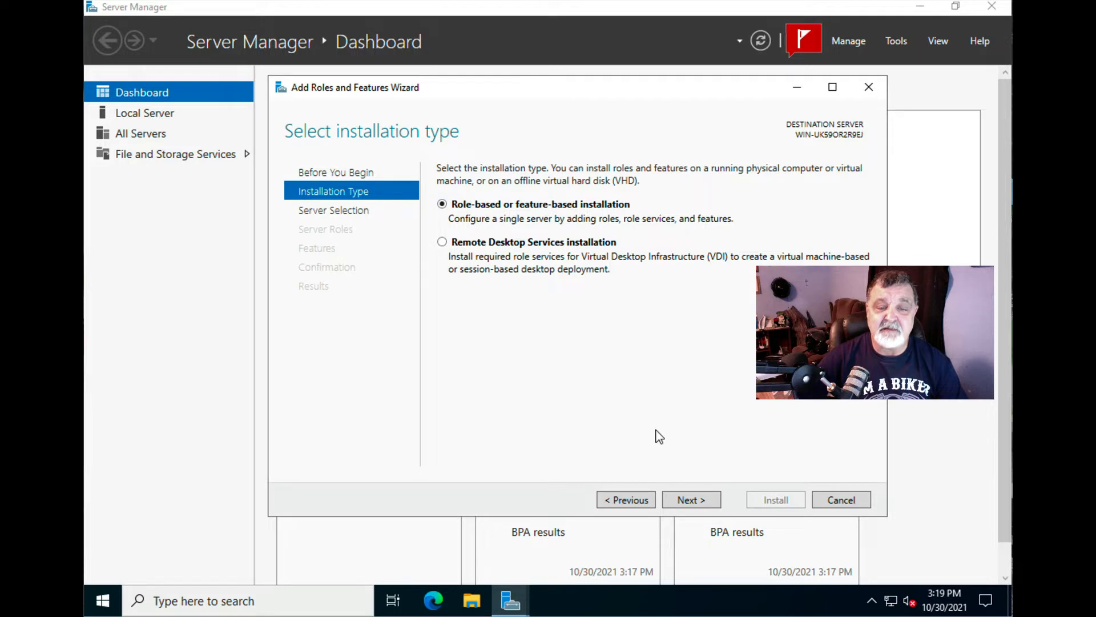
{"action": "left_click", "coordinate": [693, 503]}
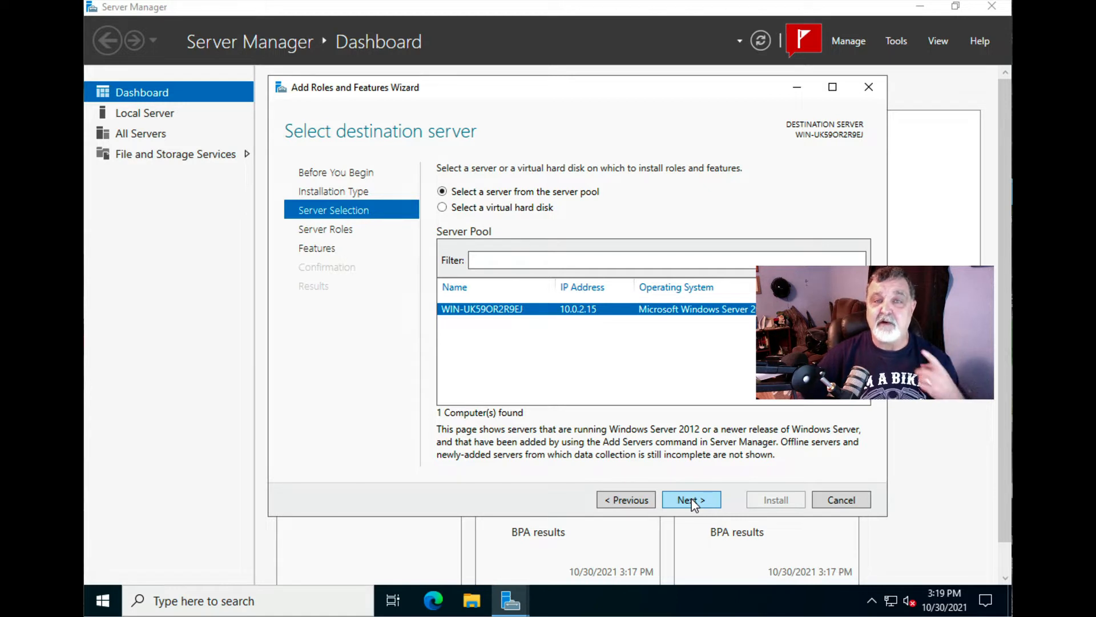
{"action": "left_click", "coordinate": [693, 501]}
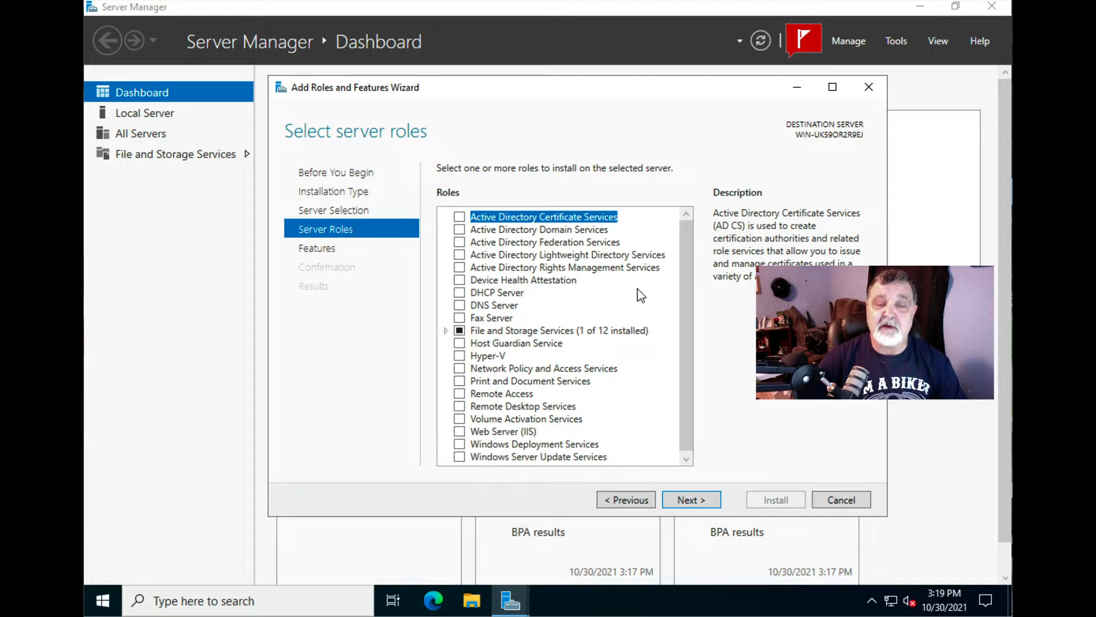
- Check Active Directory Domain Services, DHCP Server and DNS Server, accepting their management-tool features and warnings
{"action": "left_click", "coordinate": [464, 230]}
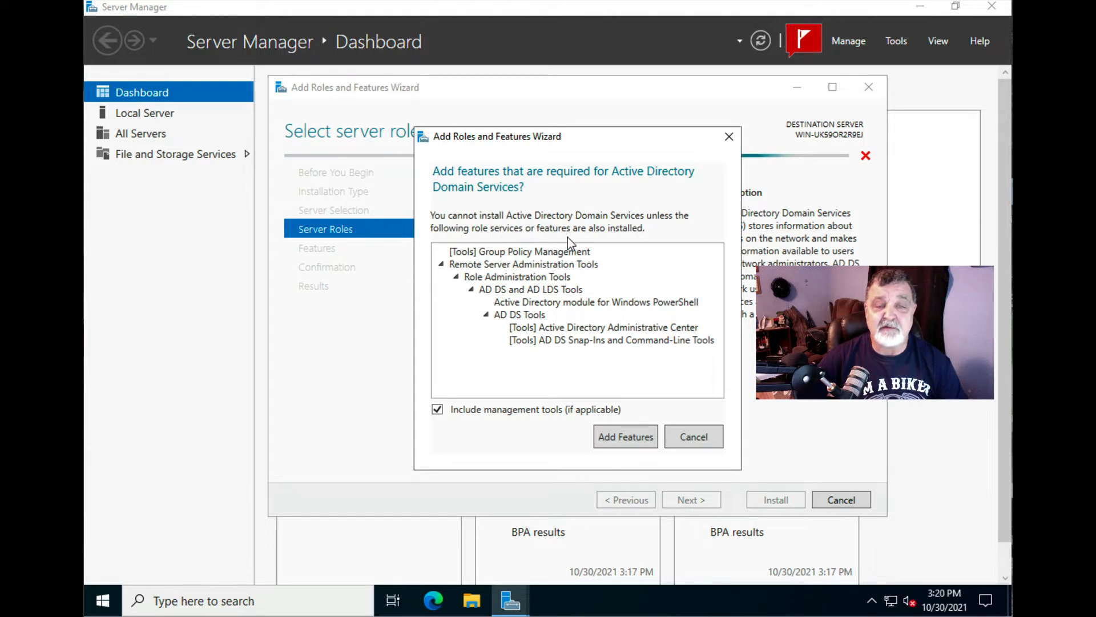
{"action": "left_click", "coordinate": [619, 435]}
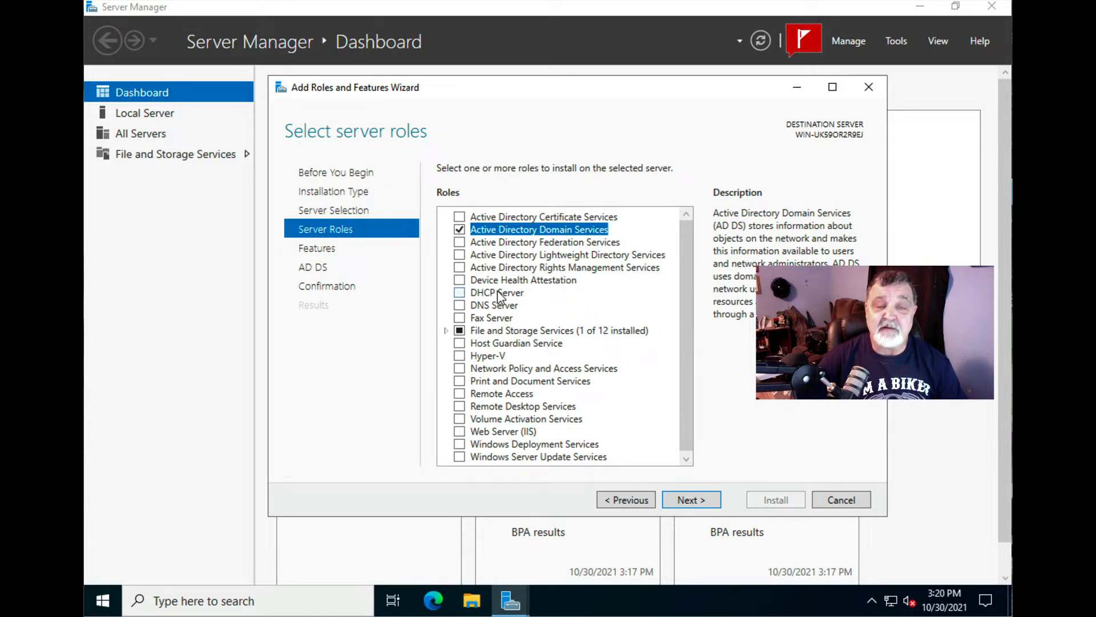
{"action": "left_click", "coordinate": [462, 293]}
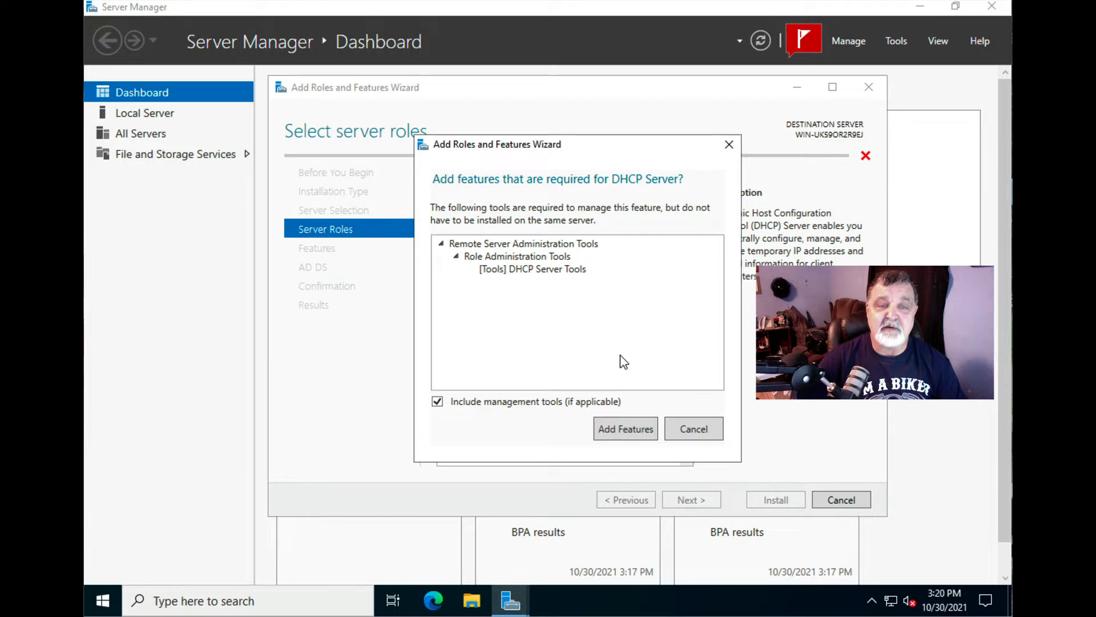
{"action": "left_click", "coordinate": [628, 423]}
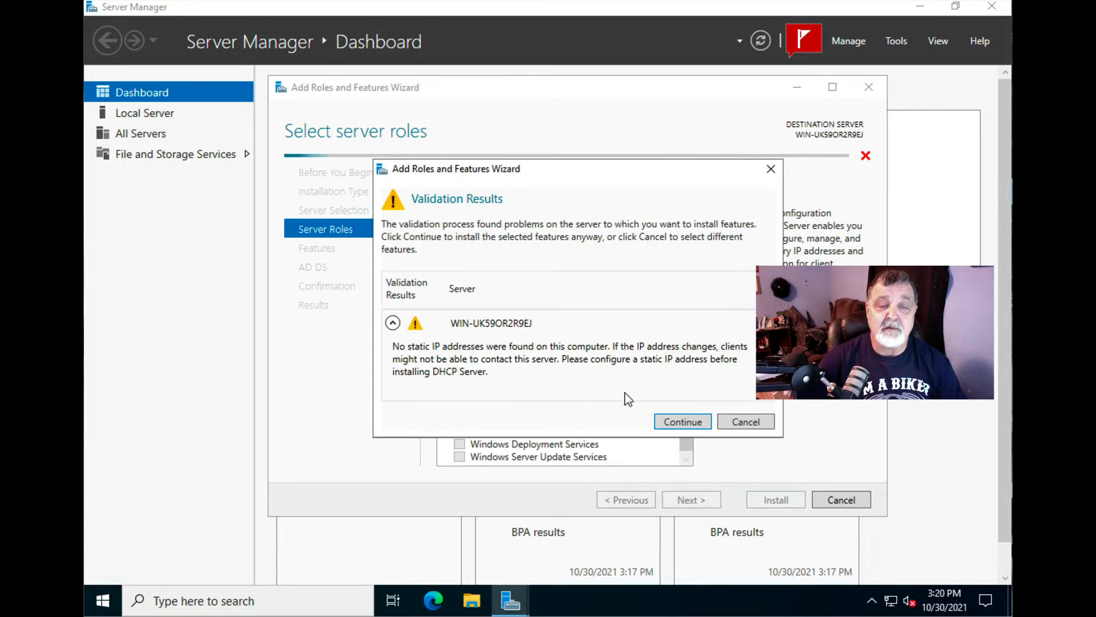
{"action": "left_click", "coordinate": [673, 422]}
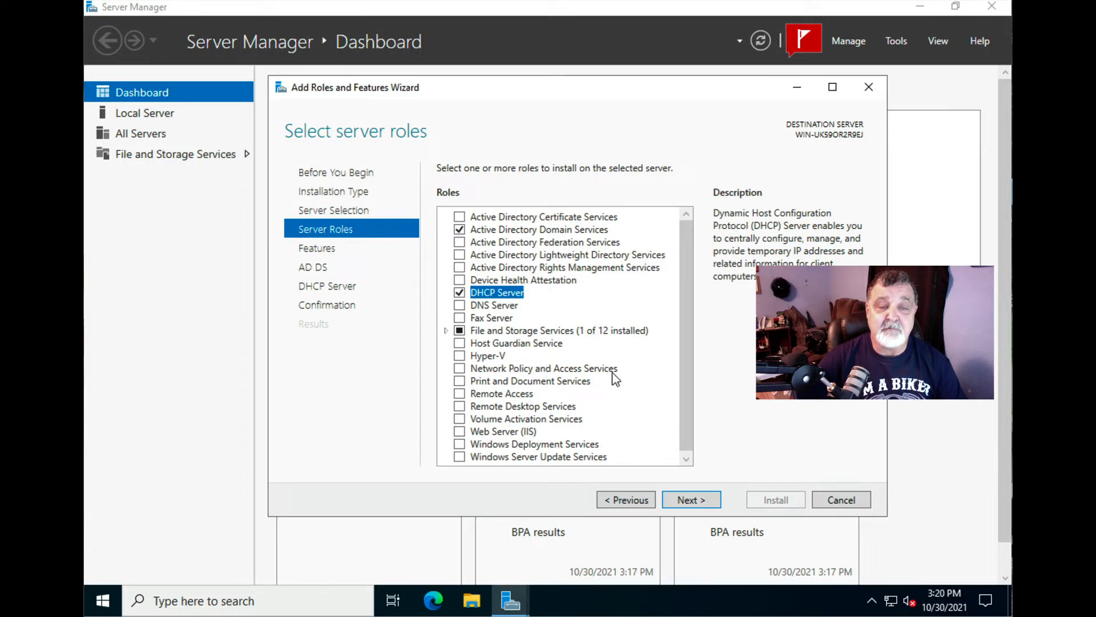
{"action": "left_click", "coordinate": [460, 305]}
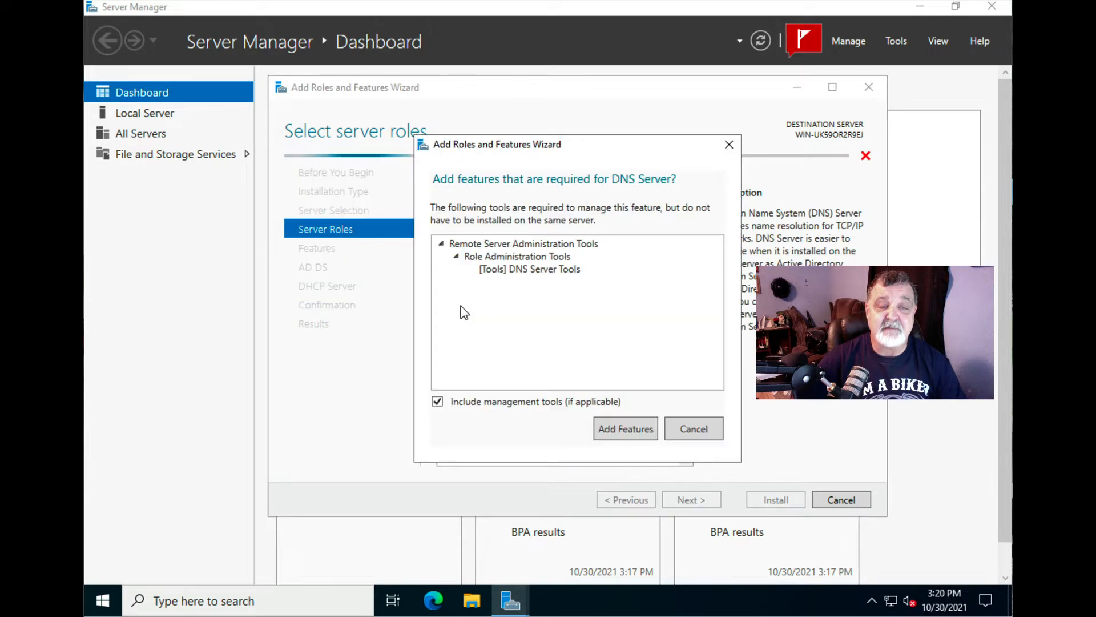
{"action": "left_click", "coordinate": [625, 424]}
{"action": "left_click", "coordinate": [668, 421]}
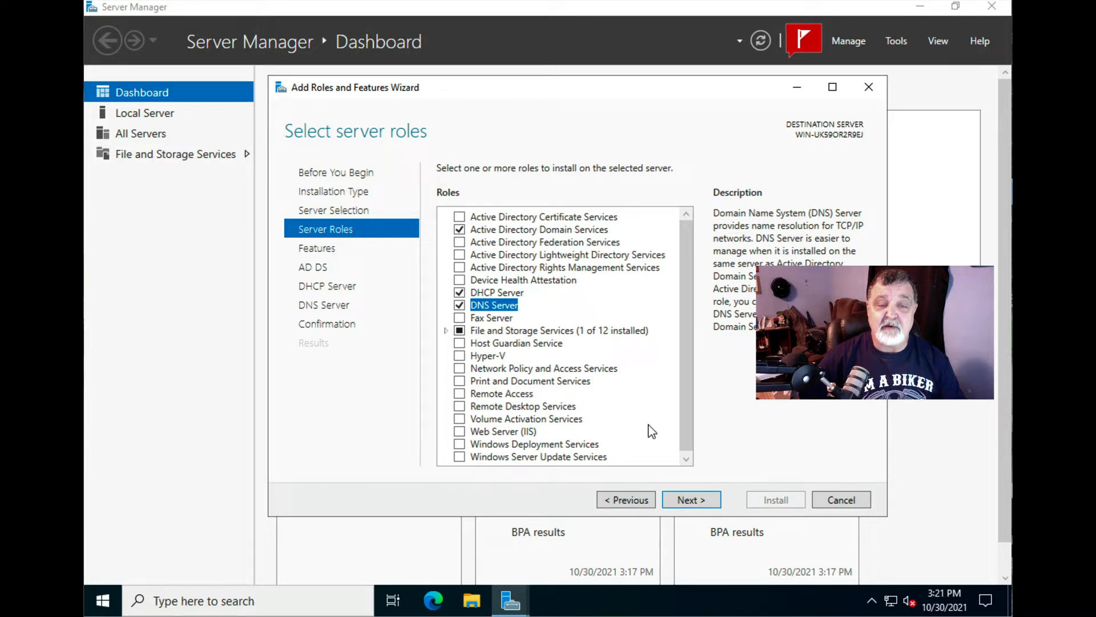
{"action": "left_click", "coordinate": [689, 501]}
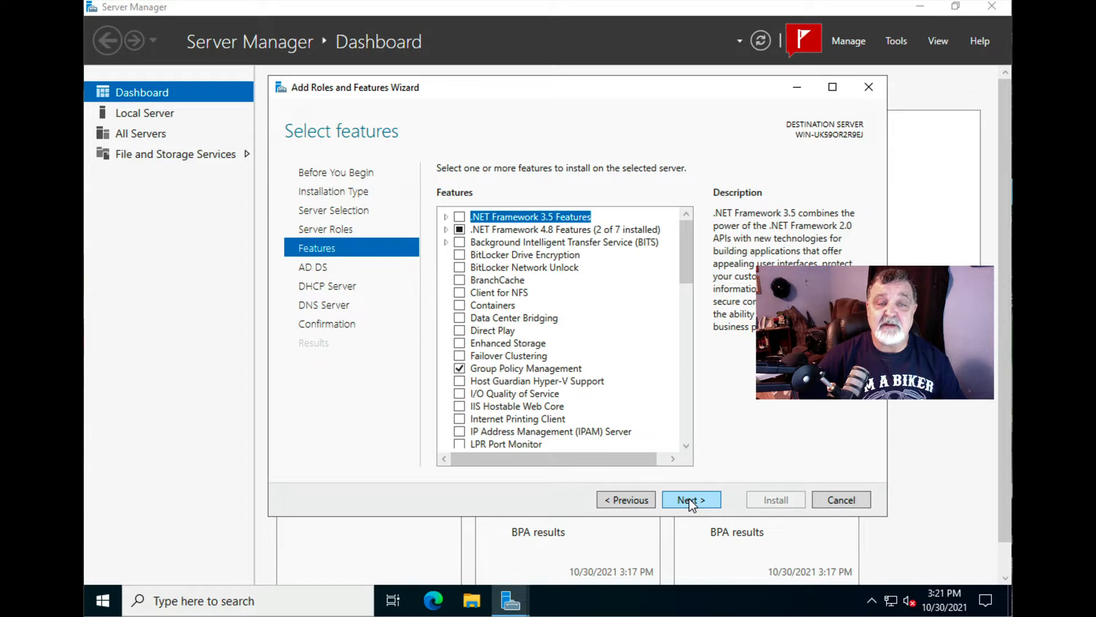
- Keep default features, pass the AD DS, DHCP and DNS overview pages, and allow automatic restart
{"action": "left_click", "coordinate": [634, 501]}
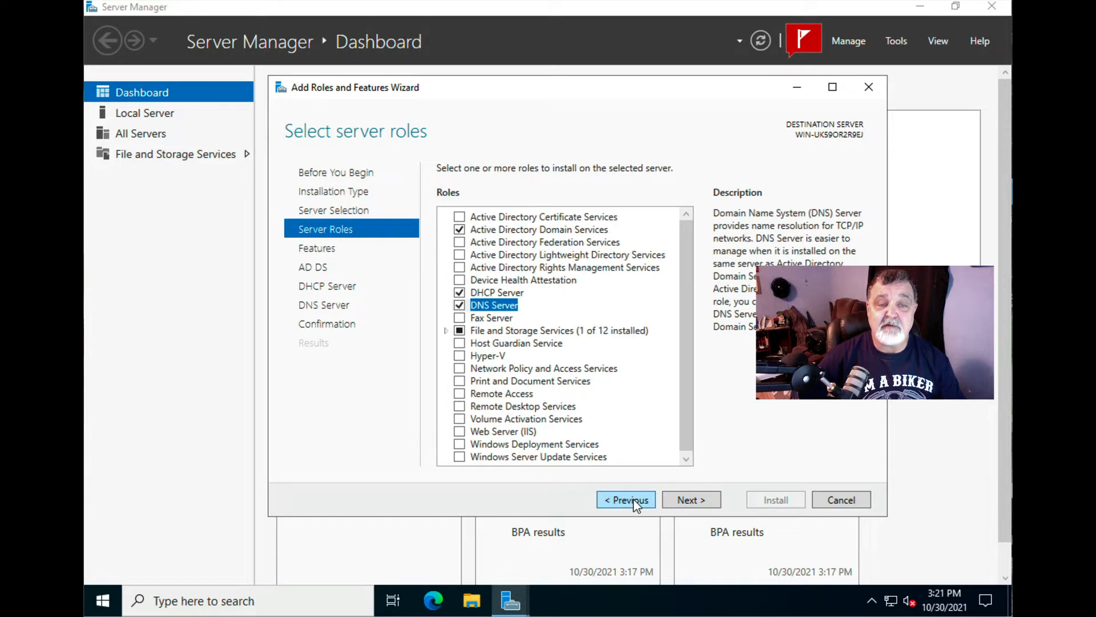
{"action": "left_click", "coordinate": [687, 500]}
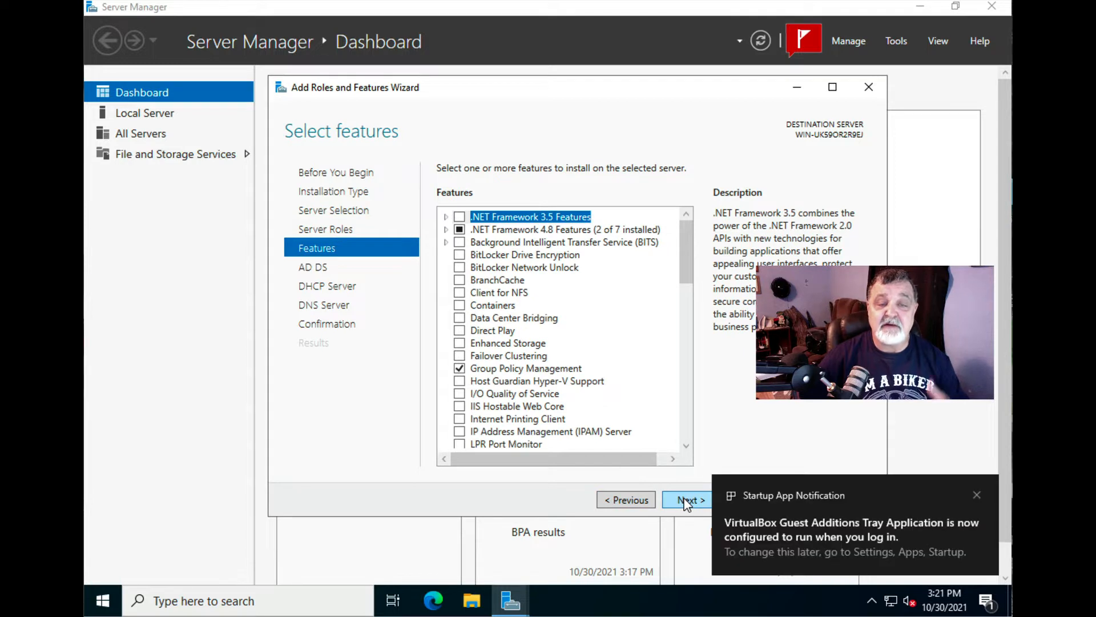
{"action": "left_click", "coordinate": [978, 492]}
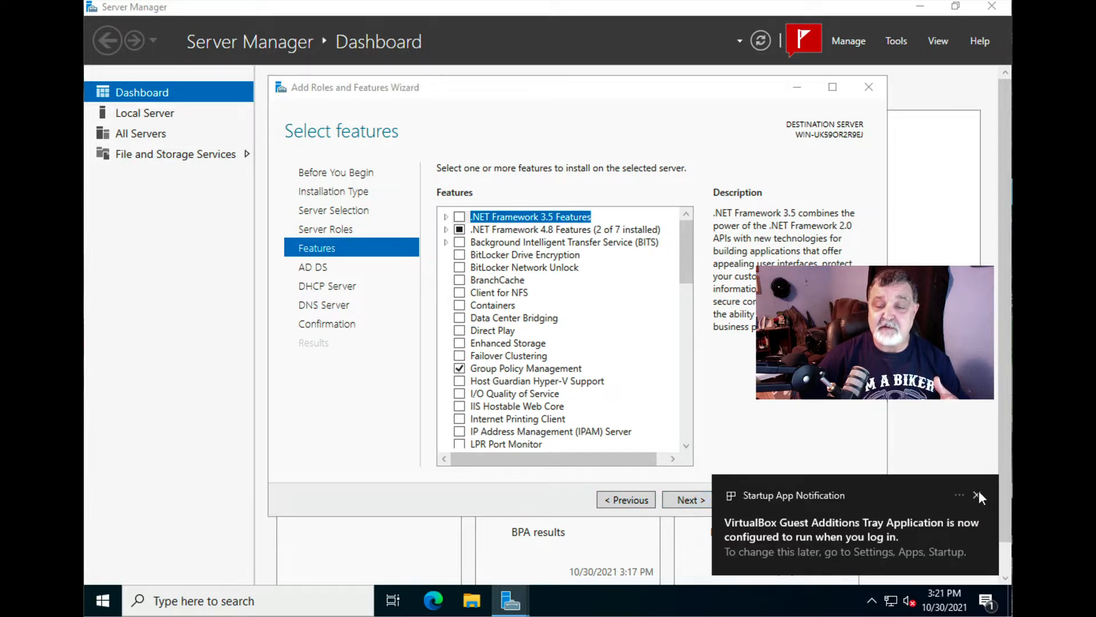
{"action": "left_click", "coordinate": [691, 504]}
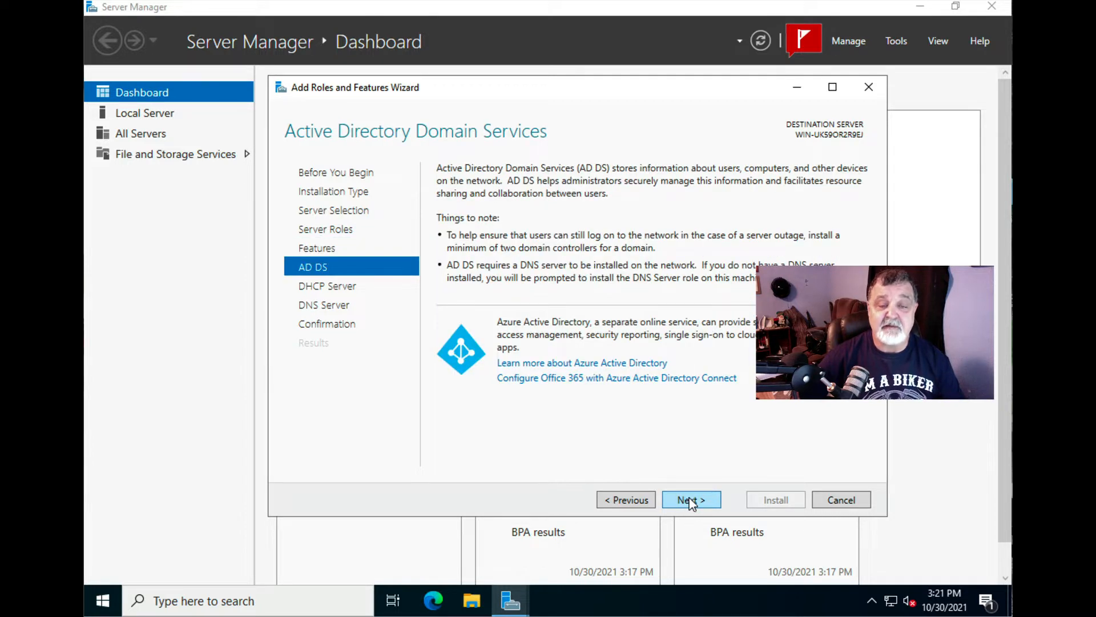
{"action": "left_click", "coordinate": [692, 502]}
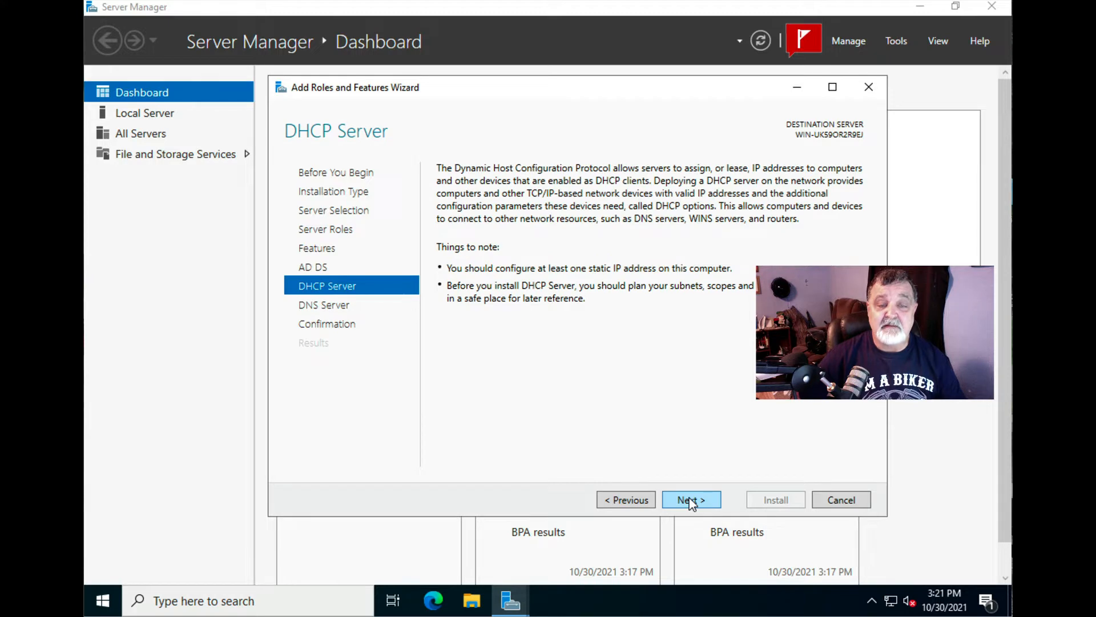
{"action": "left_click", "coordinate": [692, 502]}
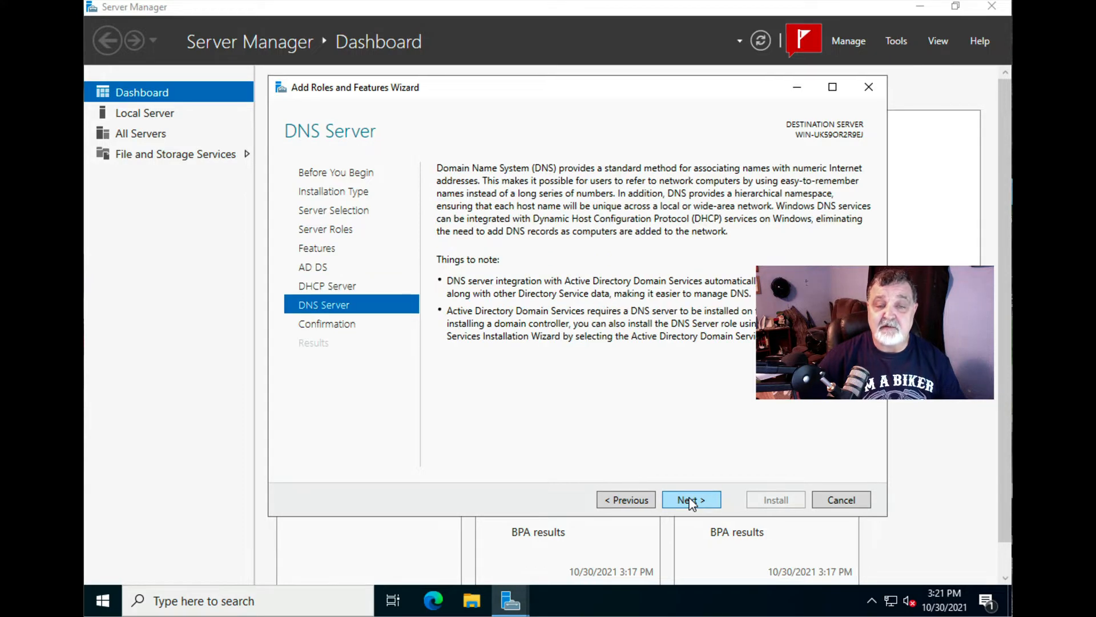
{"action": "left_click", "coordinate": [689, 500]}
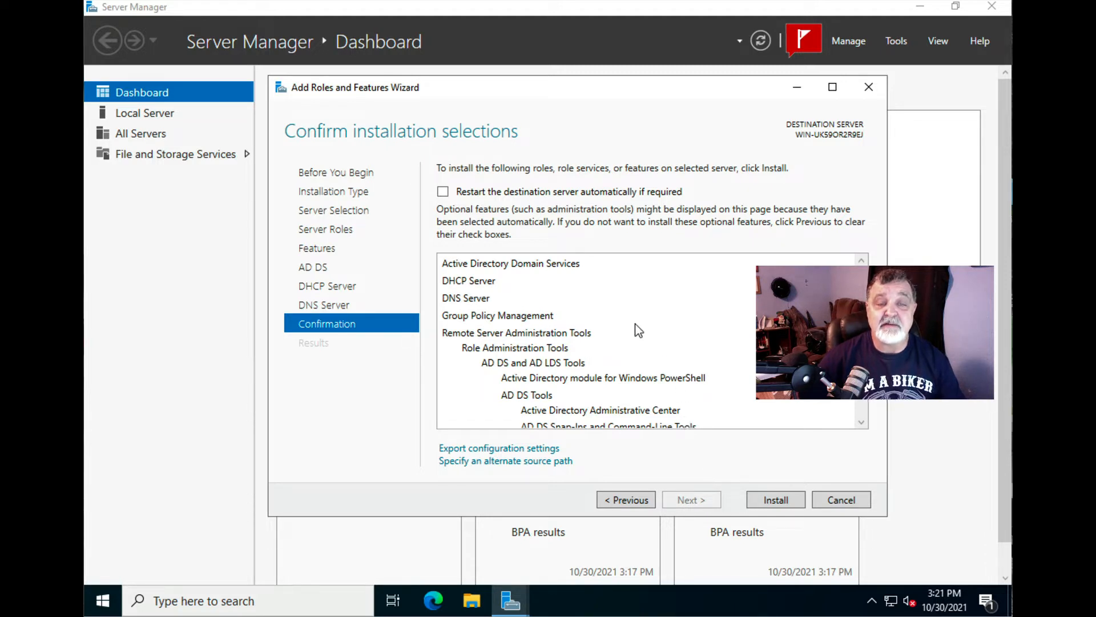
{"action": "left_click", "coordinate": [443, 192]}
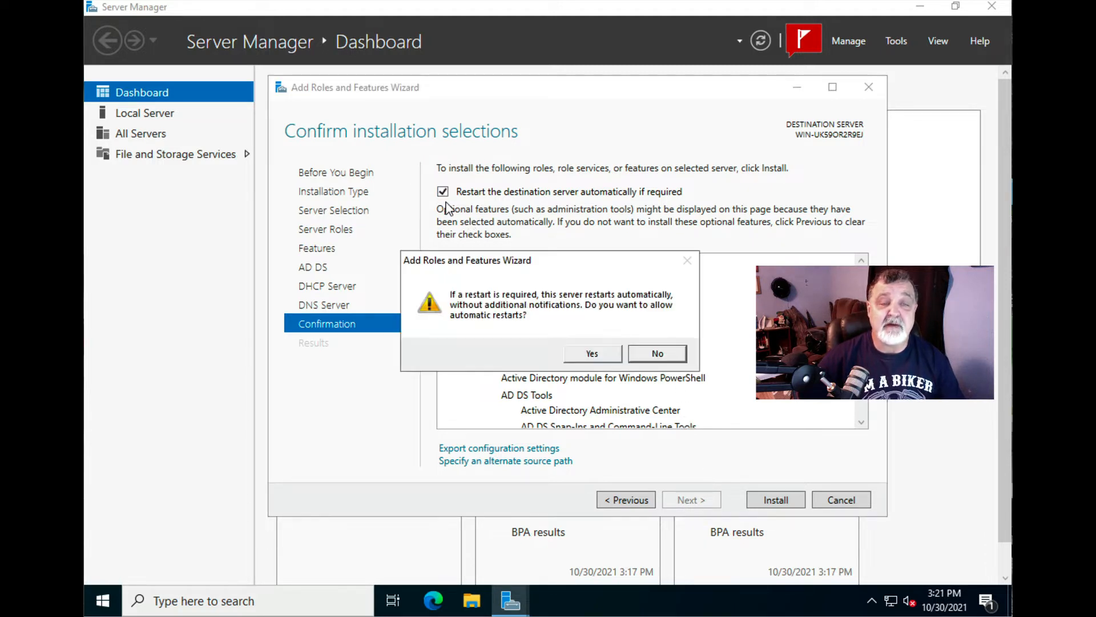
{"action": "left_click", "coordinate": [588, 349]}
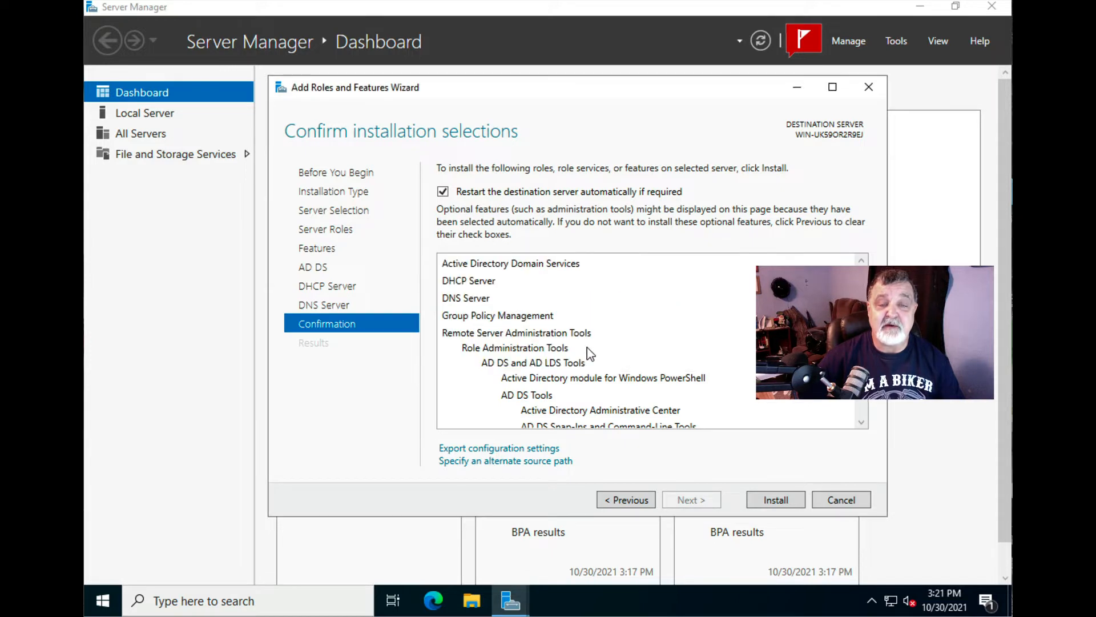
- Install the AD DS, DHCP and DNS roles and close the wizard once installation succeeds
{"action": "left_click", "coordinate": [776, 504]}
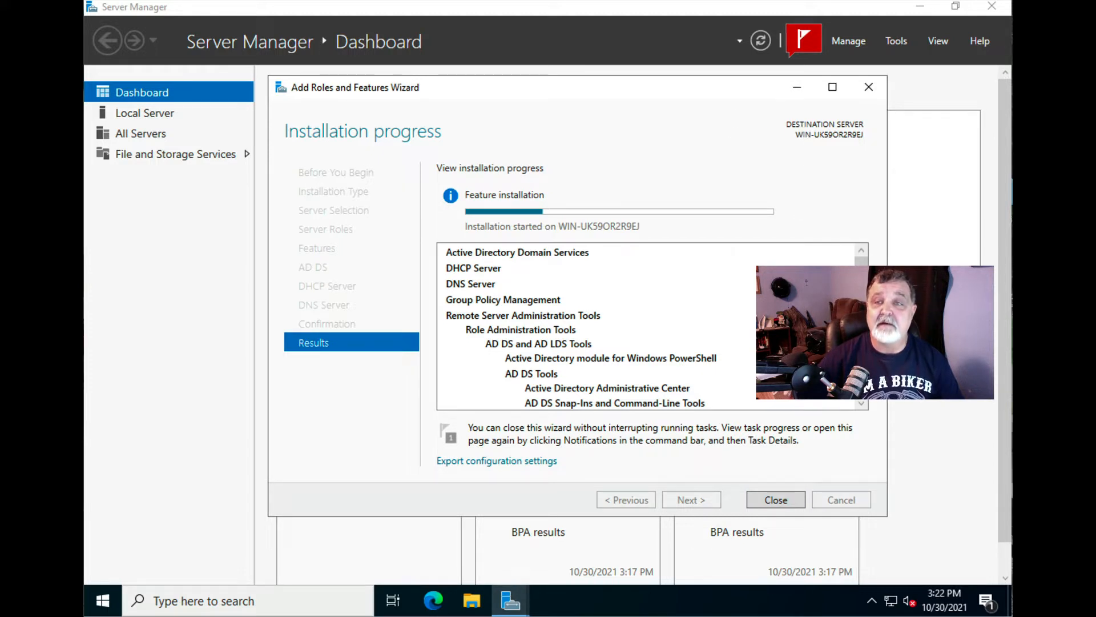
{"action": "left_click", "coordinate": [922, 0]}
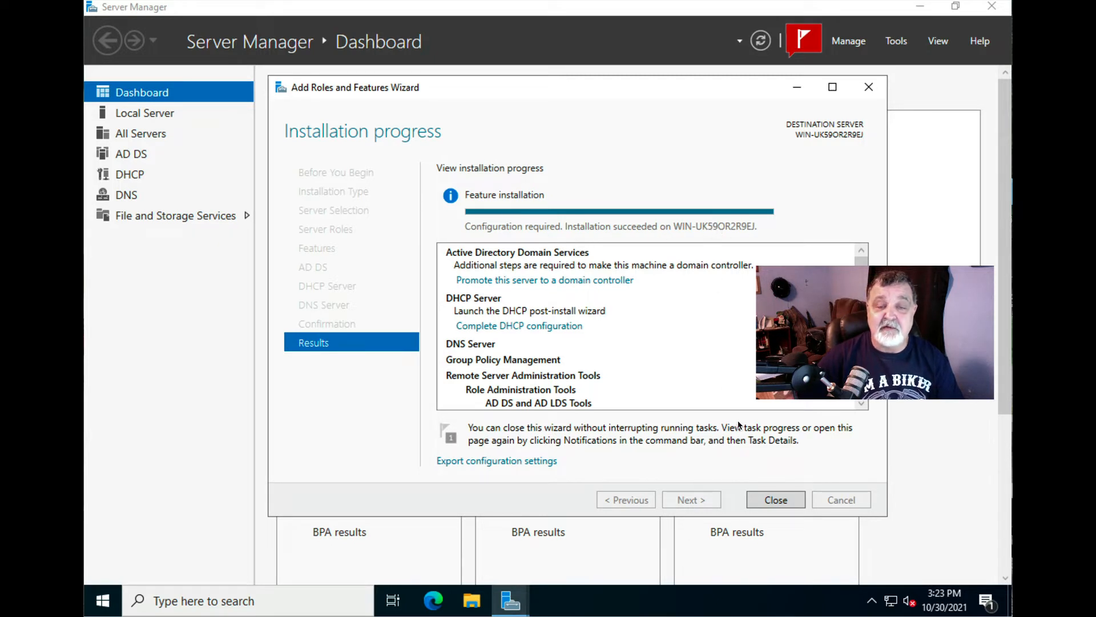
{"action": "left_click", "coordinate": [777, 500]}
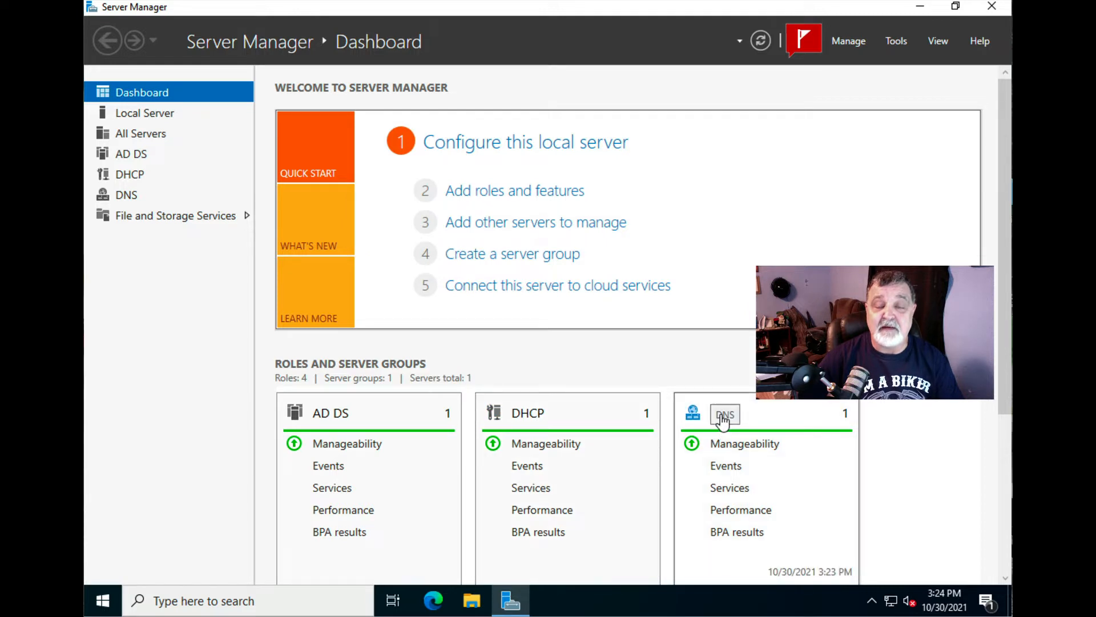
{"action": "scroll", "coordinate": [913, 437], "scroll_direction": "down", "scroll_amount": 3}
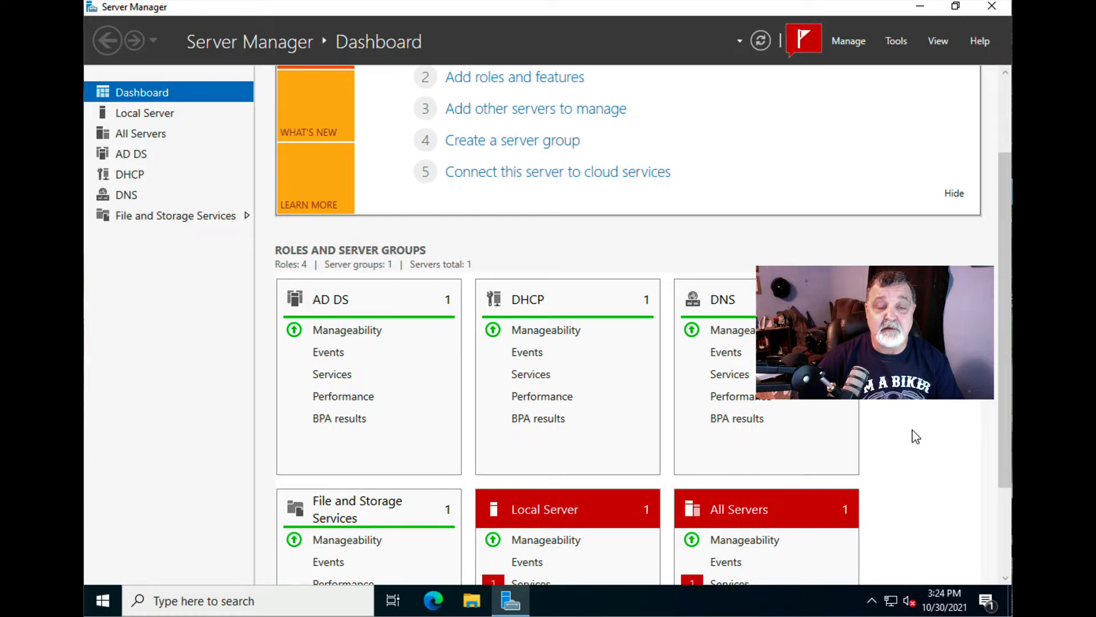
{"action": "scroll", "coordinate": [916, 436], "scroll_direction": "up", "scroll_amount": 2}
{"action": "scroll", "coordinate": [916, 436], "scroll_direction": "up", "scroll_amount": 1}
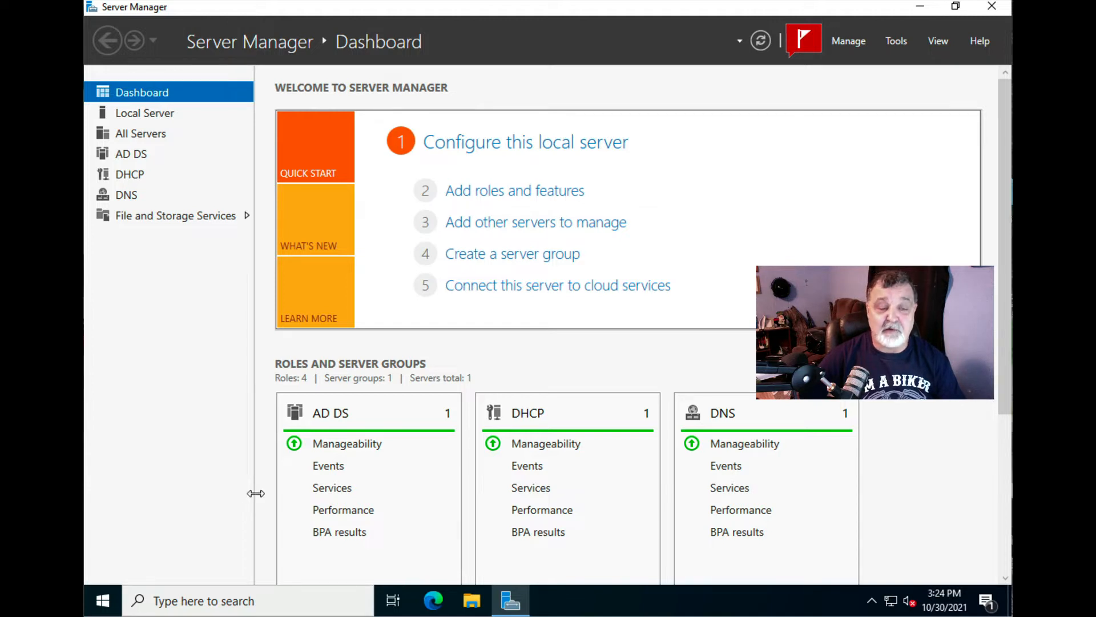
- From File Explorer, open This PC's Properties and scroll the About page to Related settings
{"action": "left_click", "coordinate": [473, 600]}
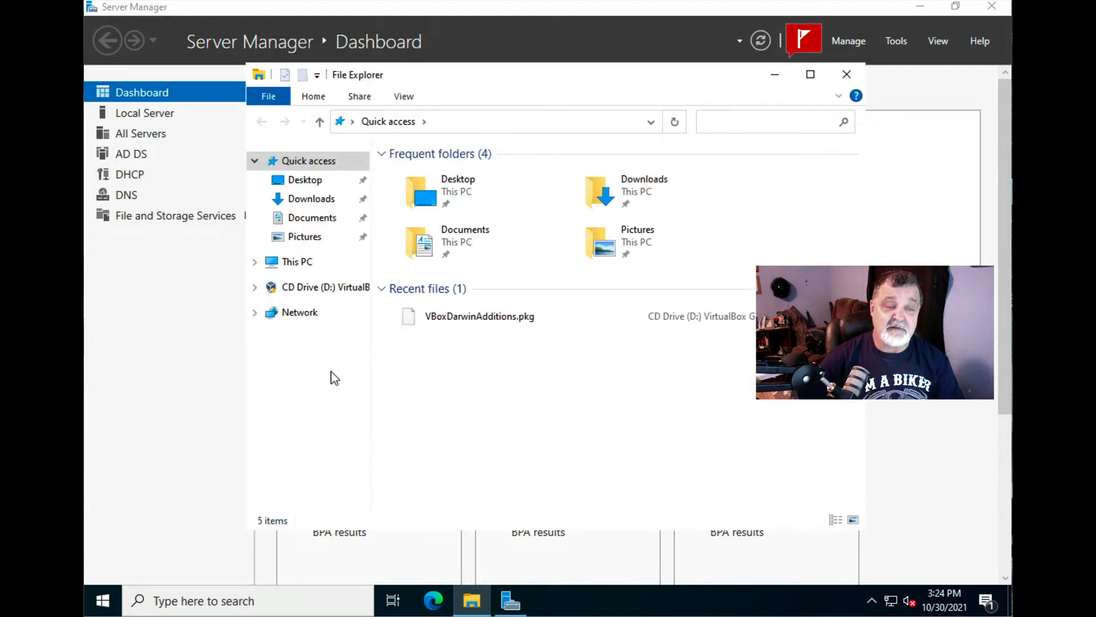
{"action": "right_click", "coordinate": [301, 267]}
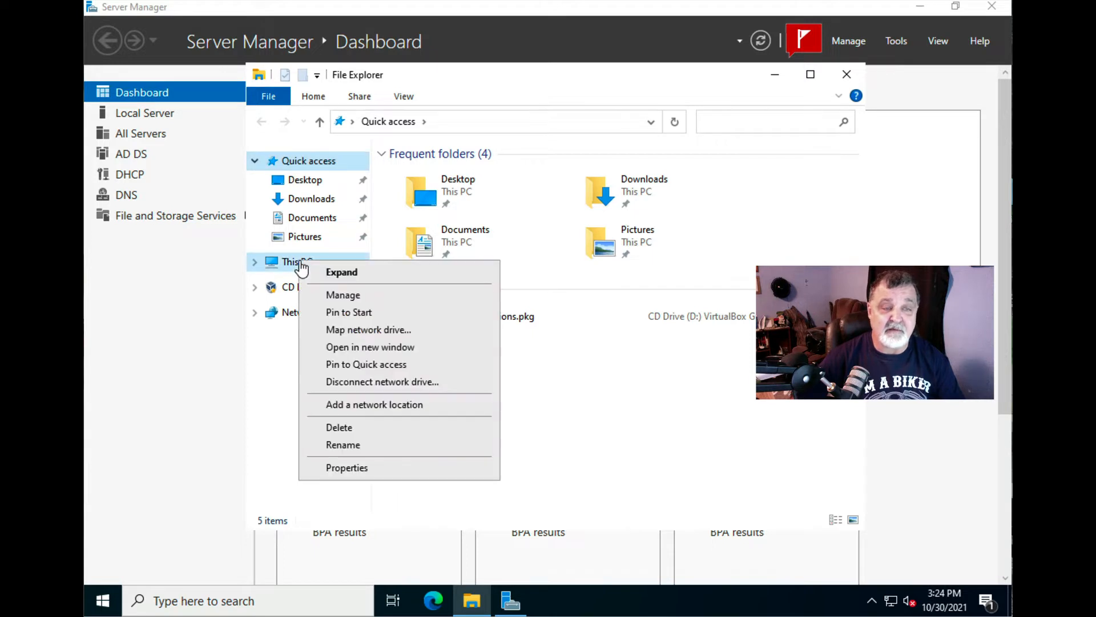
{"action": "left_click", "coordinate": [347, 468]}
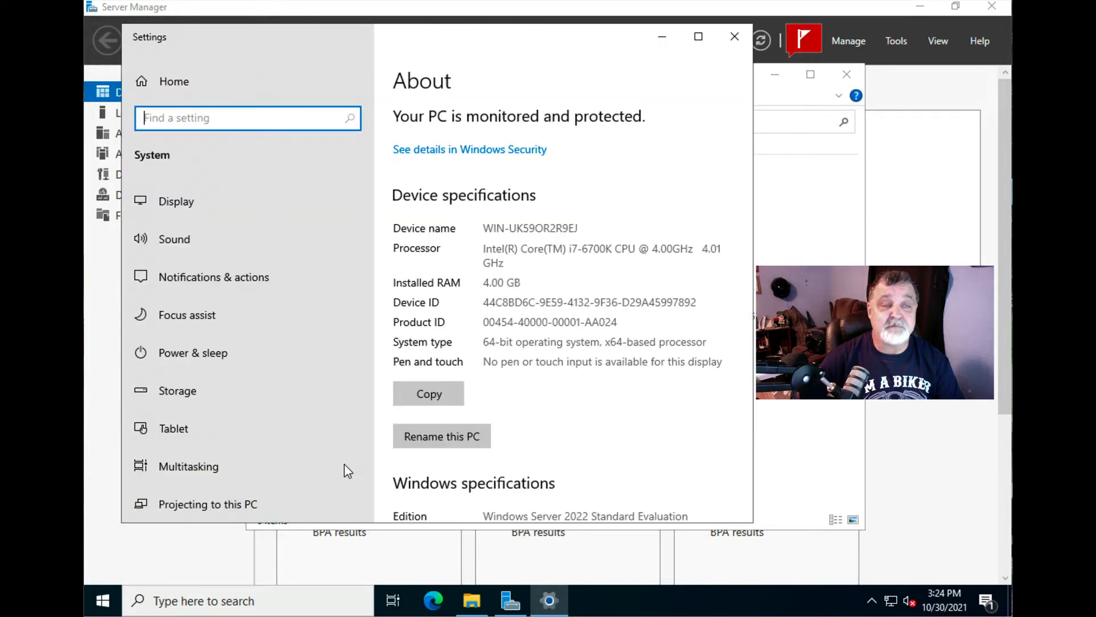
{"action": "scroll", "coordinate": [572, 398], "scroll_direction": "down", "scroll_amount": 5}
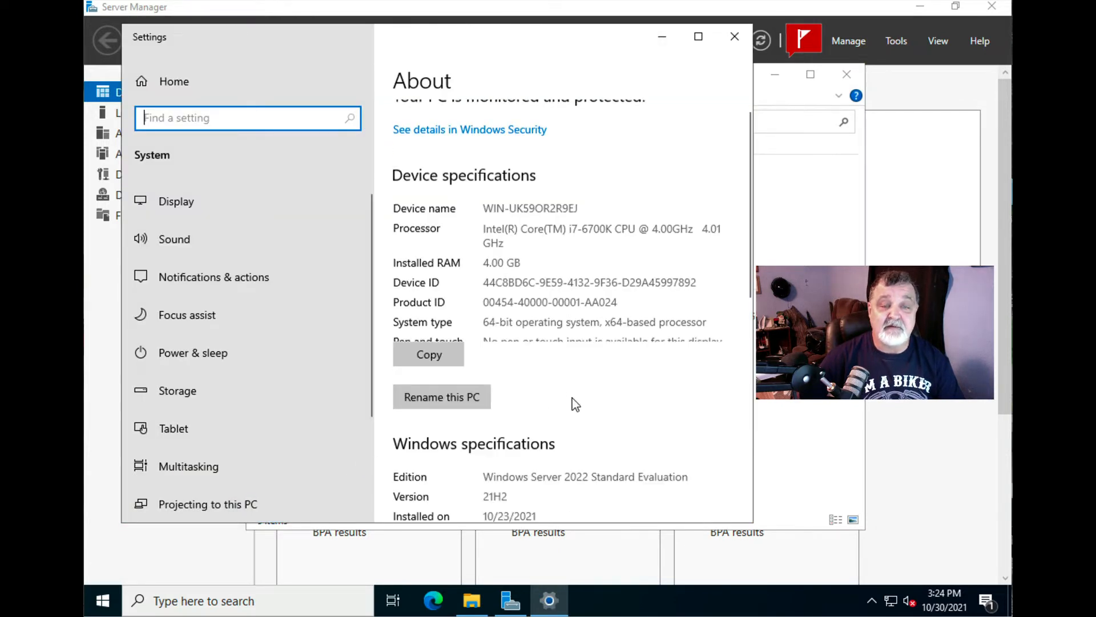
{"action": "scroll", "coordinate": [572, 399], "scroll_direction": "down", "scroll_amount": 3}
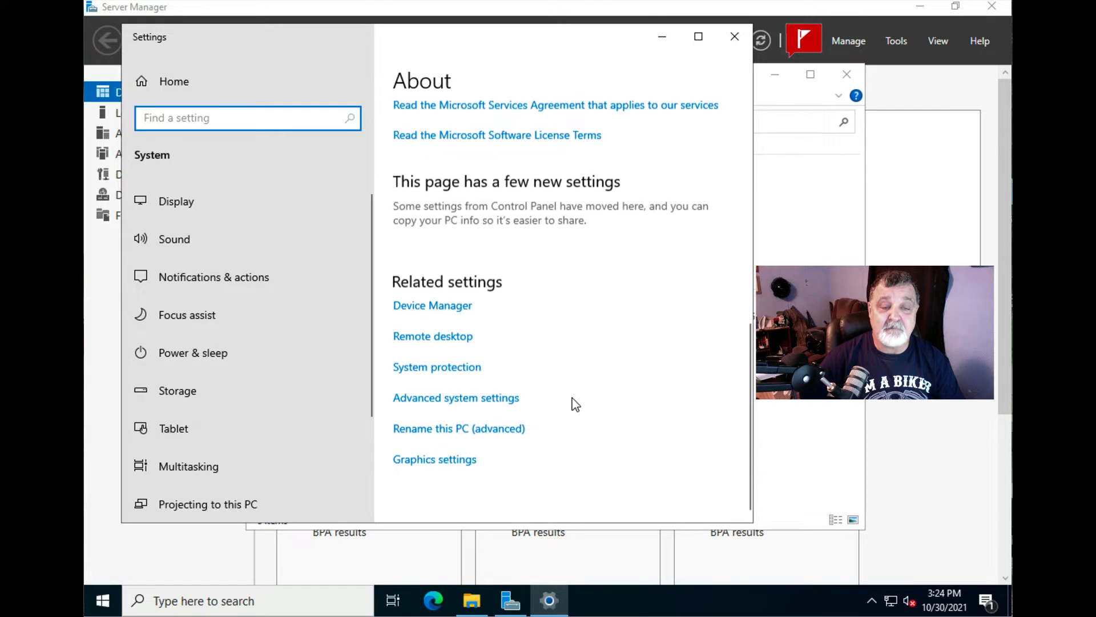
- Open Advanced system settings and, on the Computer Name tab, open the Change dialog
{"action": "left_click", "coordinate": [473, 398]}
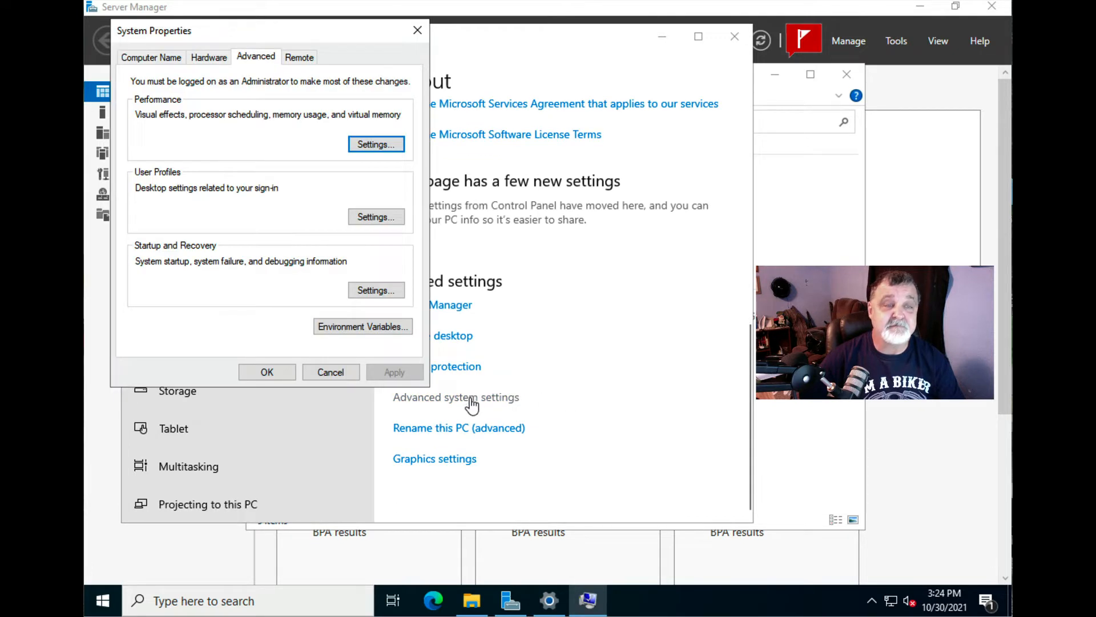
{"action": "left_click_drag", "start_coordinate": [259, 29], "coordinate": [530, 100]}
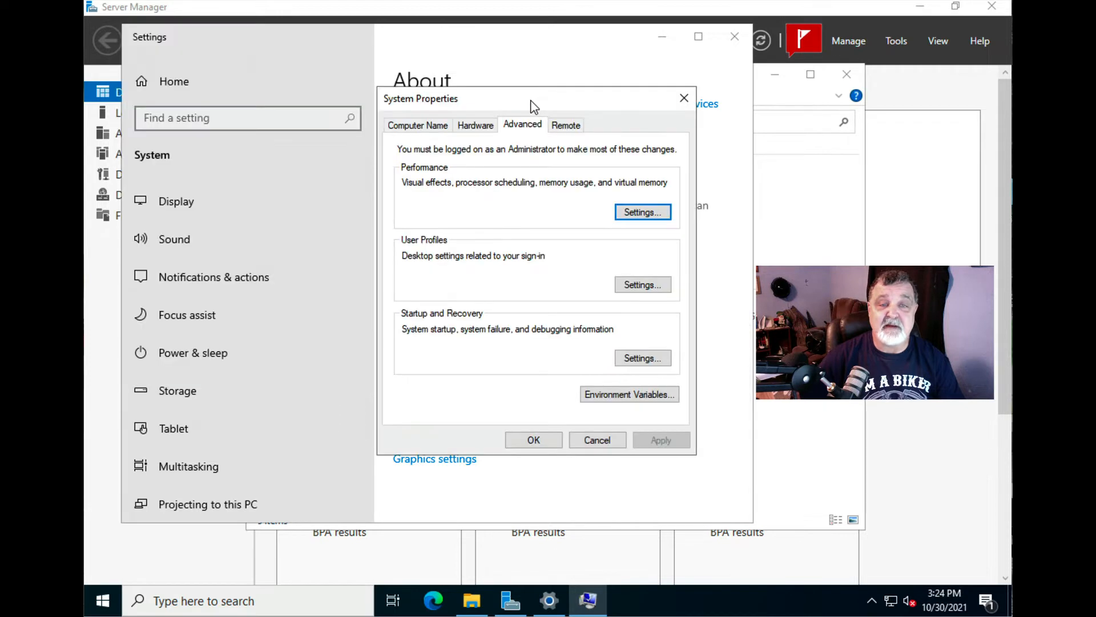
{"action": "left_click", "coordinate": [429, 126]}
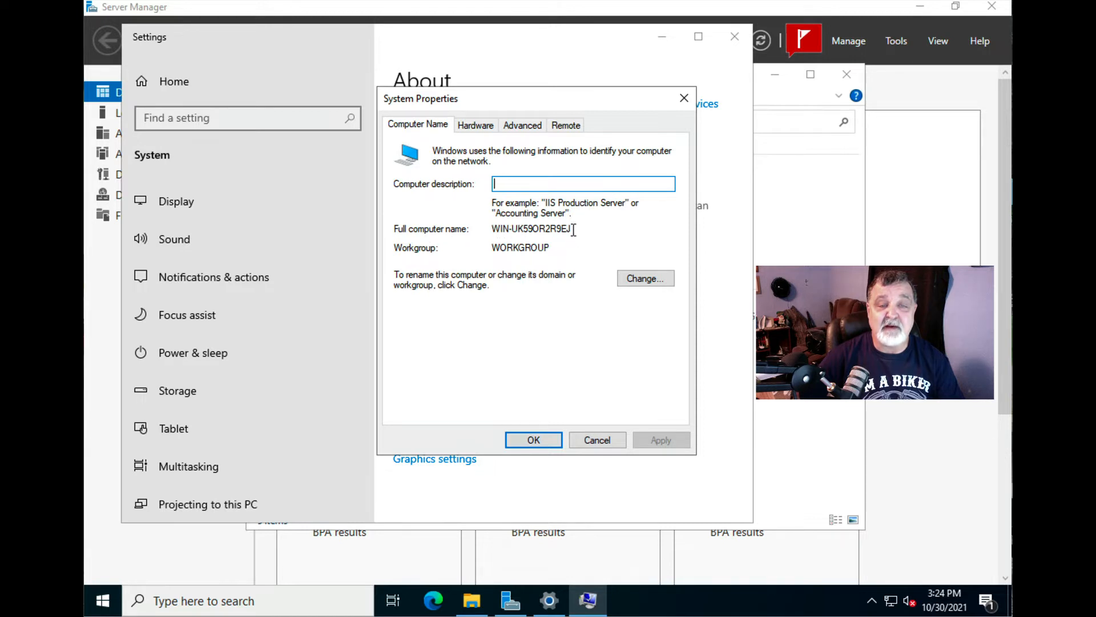
{"action": "left_click_drag", "start_coordinate": [574, 230], "coordinate": [479, 235]}
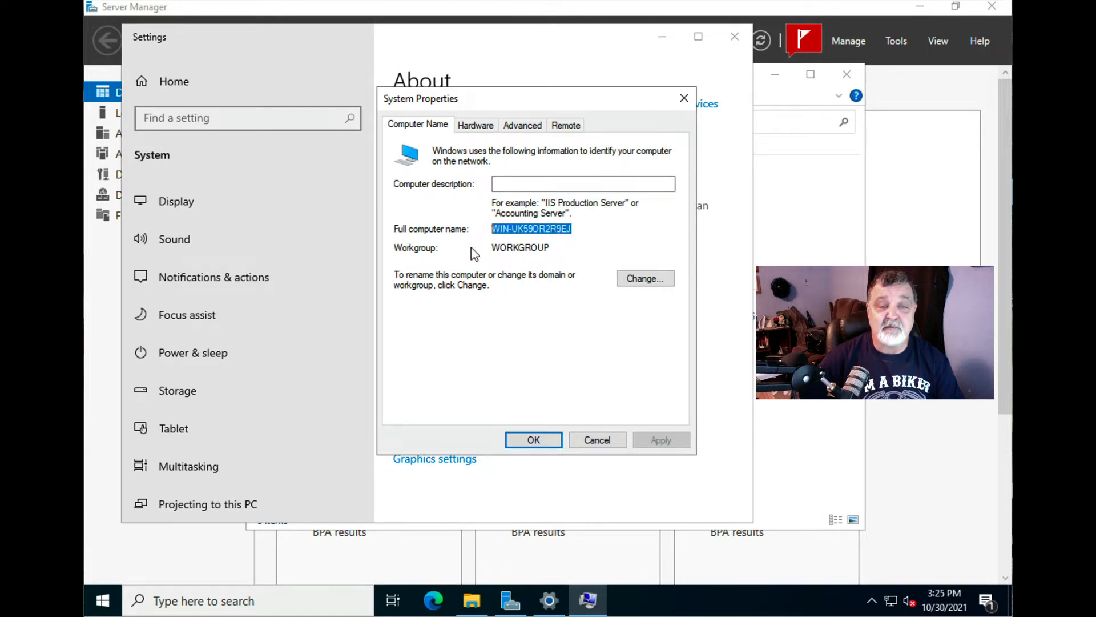
{"action": "left_click_drag", "start_coordinate": [552, 247], "coordinate": [490, 247]}
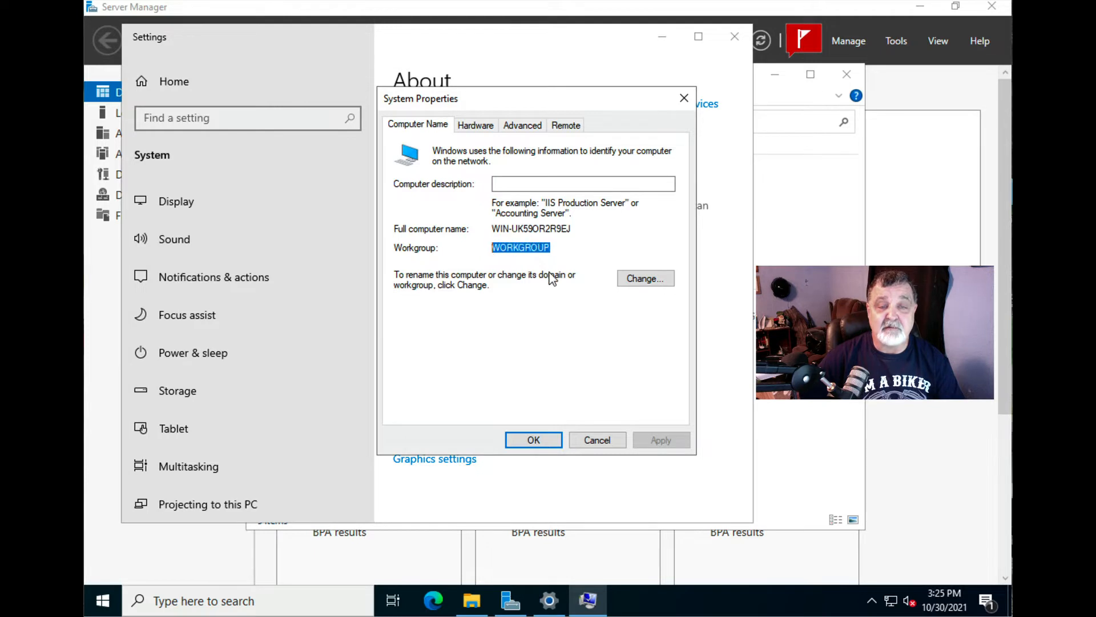
{"action": "left_click", "coordinate": [649, 286]}
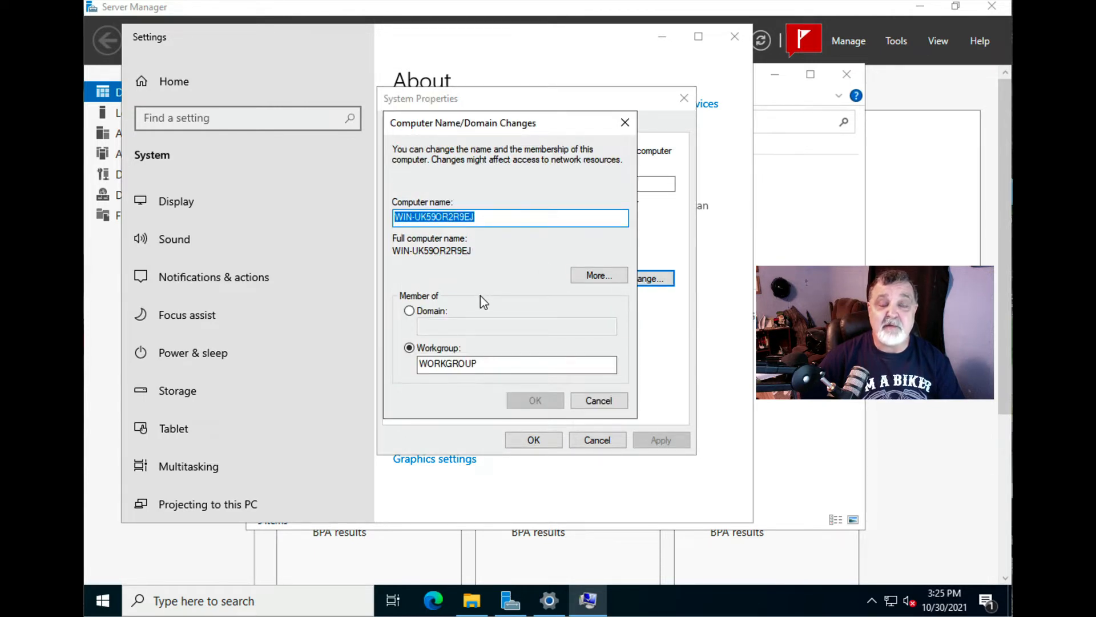
- Replace the computer name with ADSERVER1 and confirm it
{"action": "left_click", "coordinate": [485, 220]}
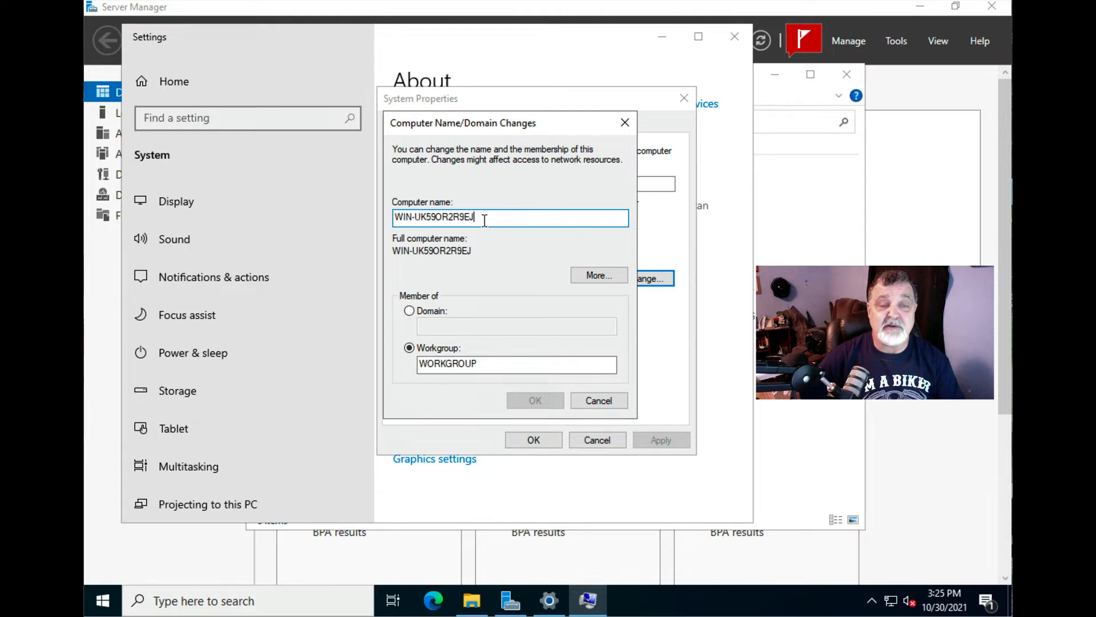
{"action": "left_click_drag", "start_coordinate": [484, 220], "coordinate": [389, 219]}
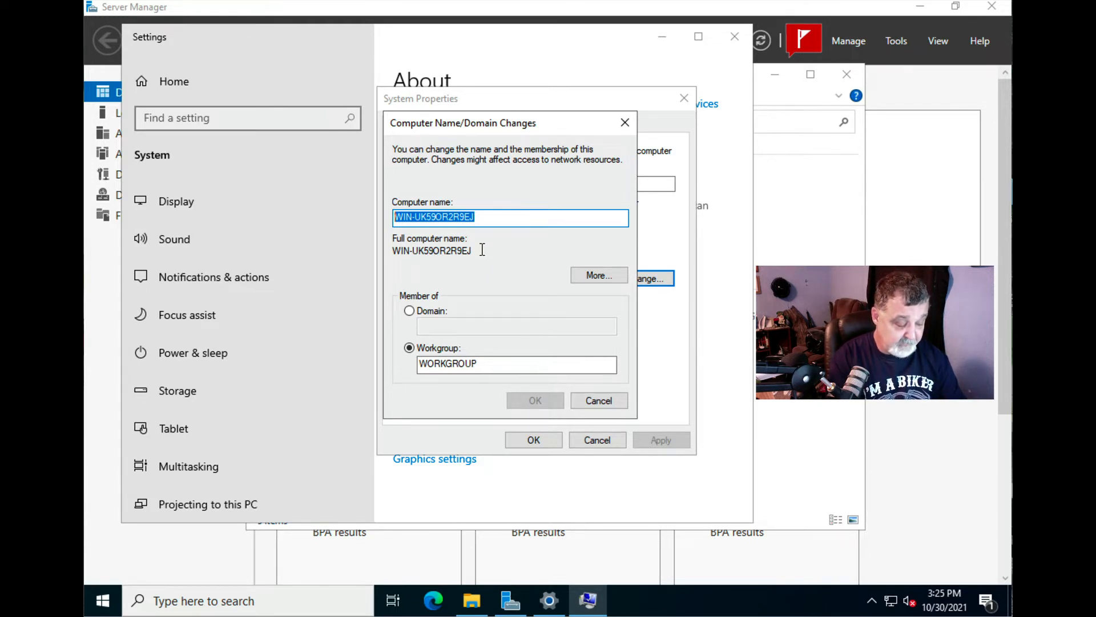
{"action": "type", "text": "AD"}
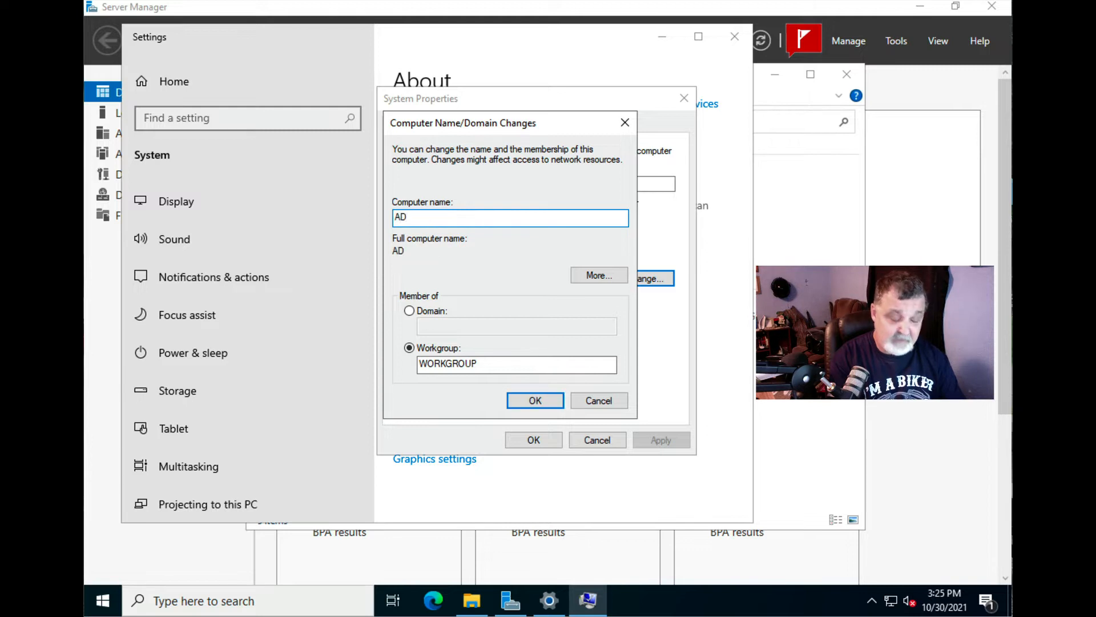
{"action": "type", "text": "SERVER"}
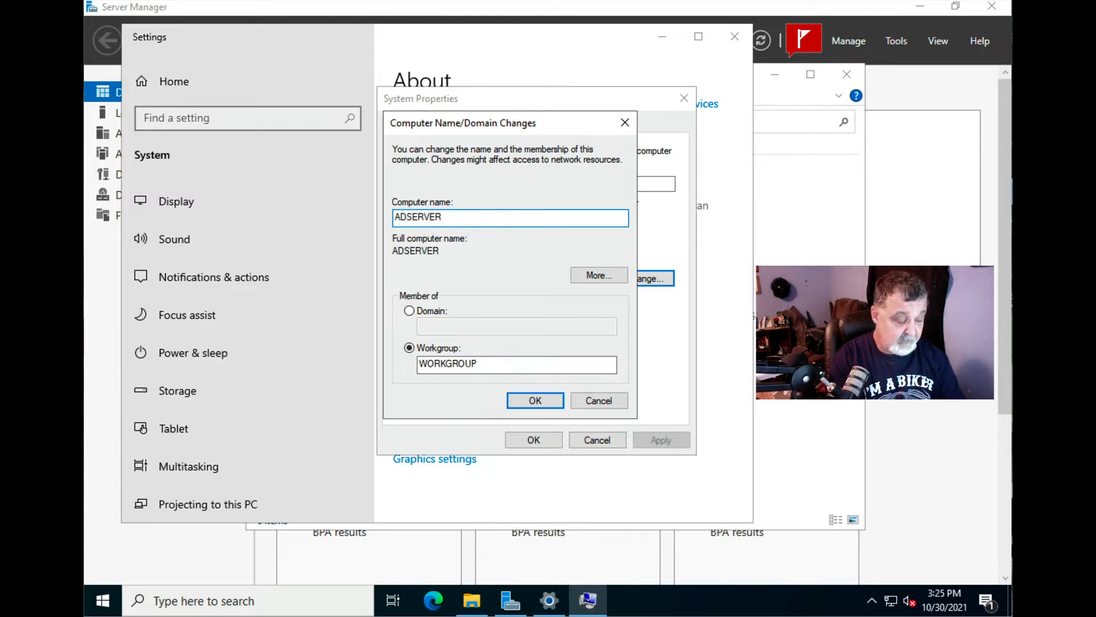
{"action": "type", "text": "1"}
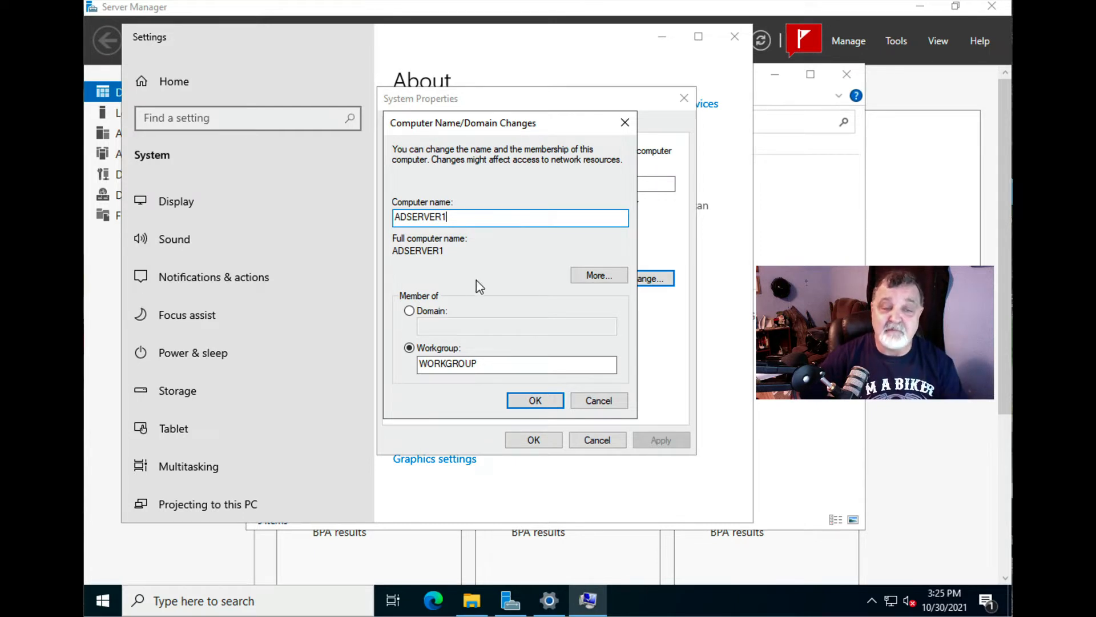
{"action": "left_click", "coordinate": [526, 399]}
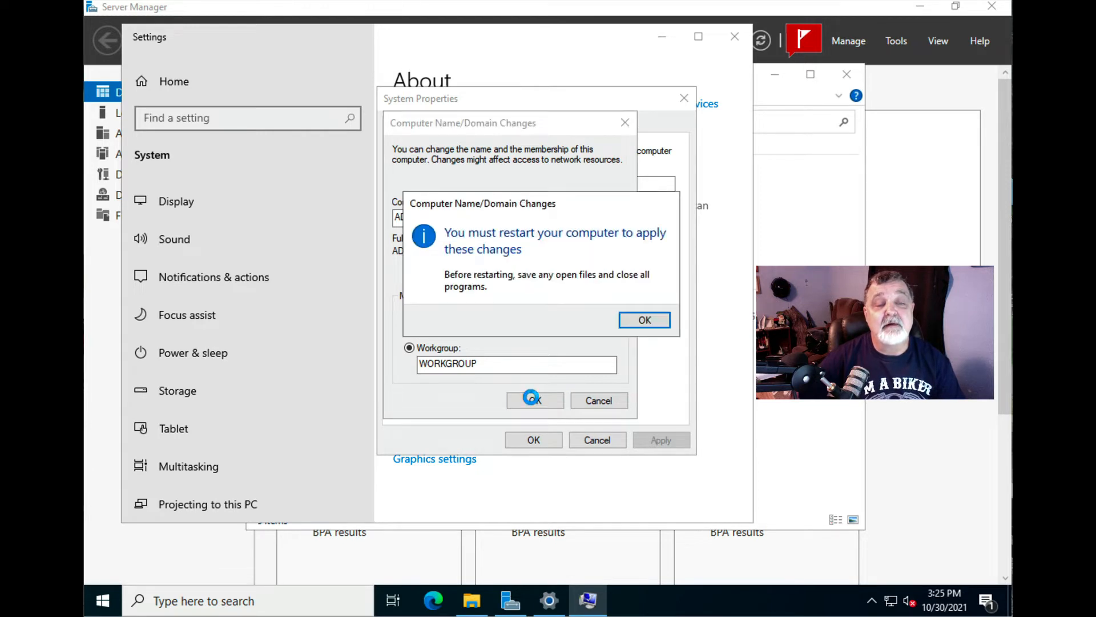
- Acknowledge the restart notice, close System Properties and restart the server now
{"action": "left_click", "coordinate": [632, 320]}
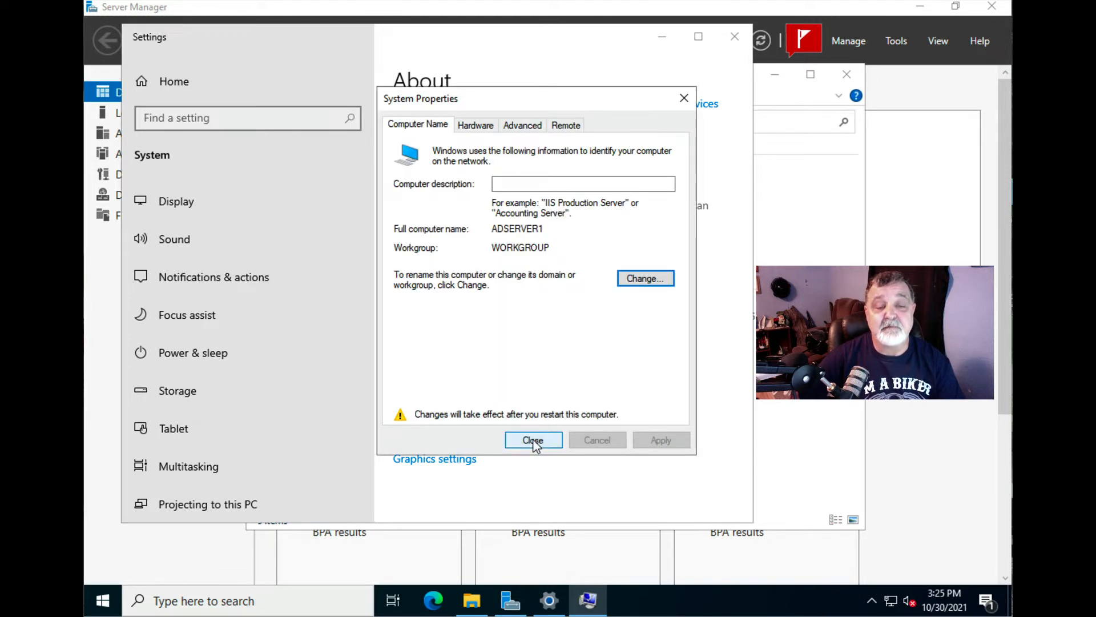
{"action": "left_click", "coordinate": [532, 440]}
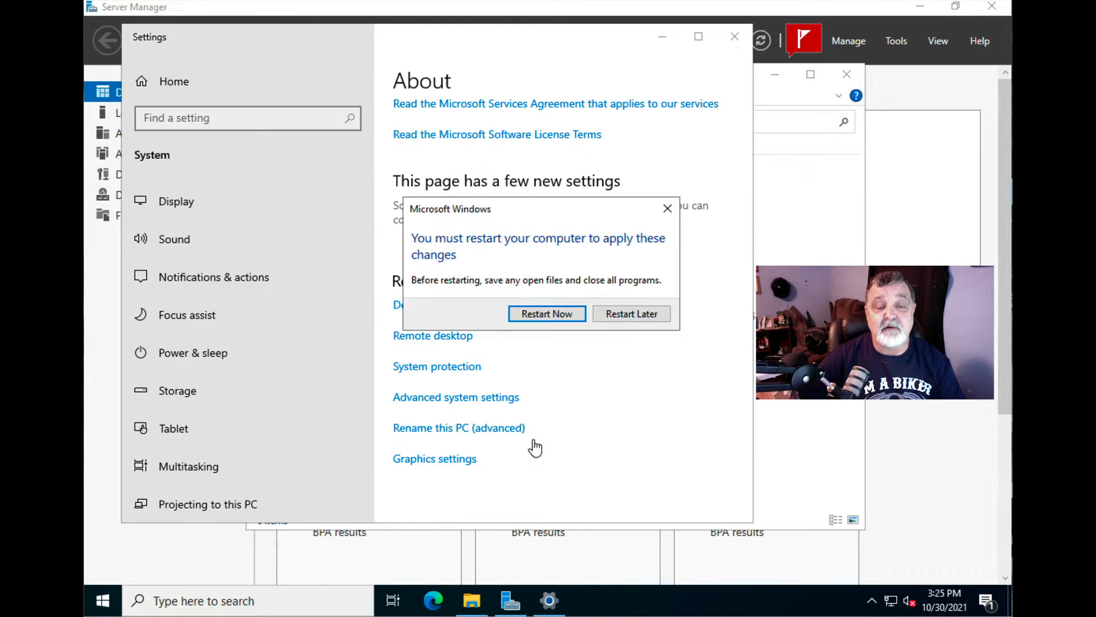
{"action": "left_click", "coordinate": [549, 315]}
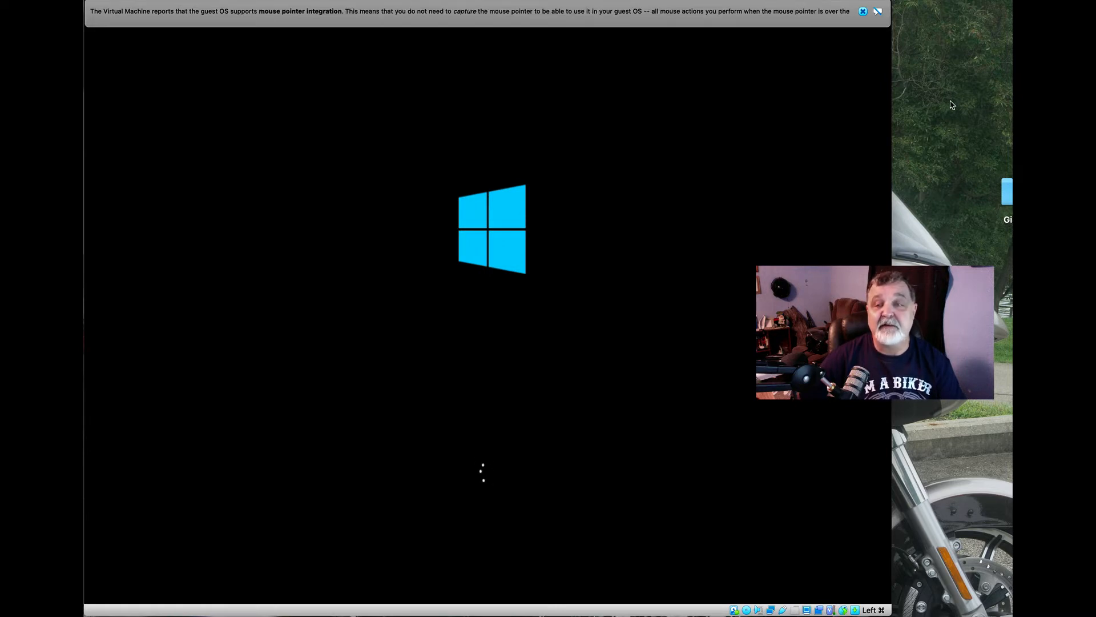
- Dismiss the VirtualBox mouse-integration notice while the server boots to the lock screen
{"action": "left_click", "coordinate": [862, 11]}
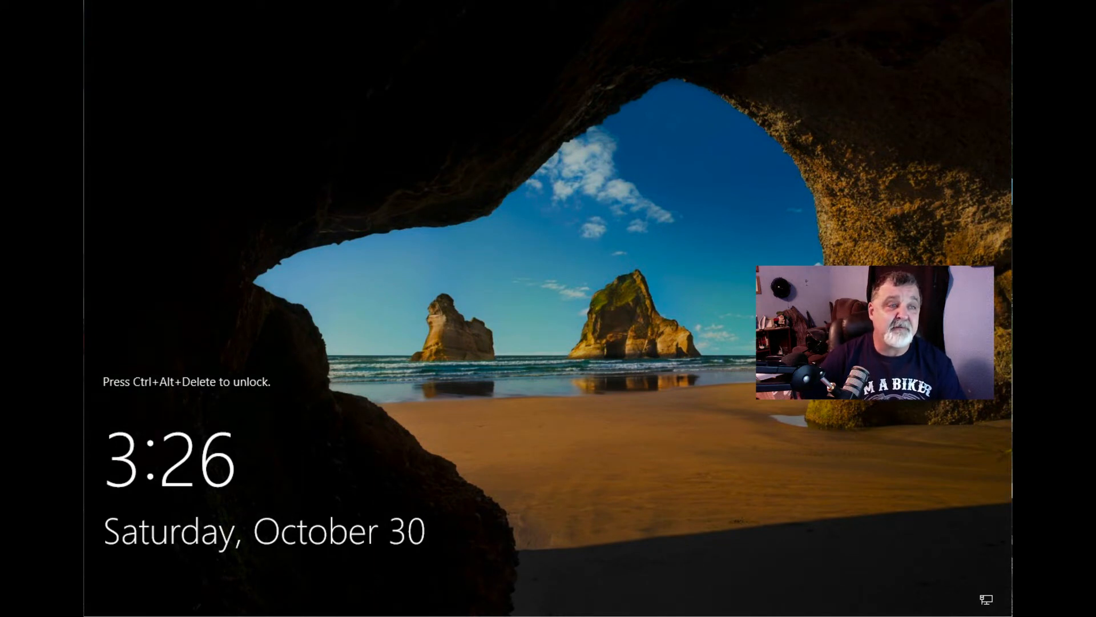
- Send Ctrl-Alt-Del from VirtualBox's Input menu and sign in with the Administrator password
{"action": "mouse_move", "coordinate": [114, 0]}
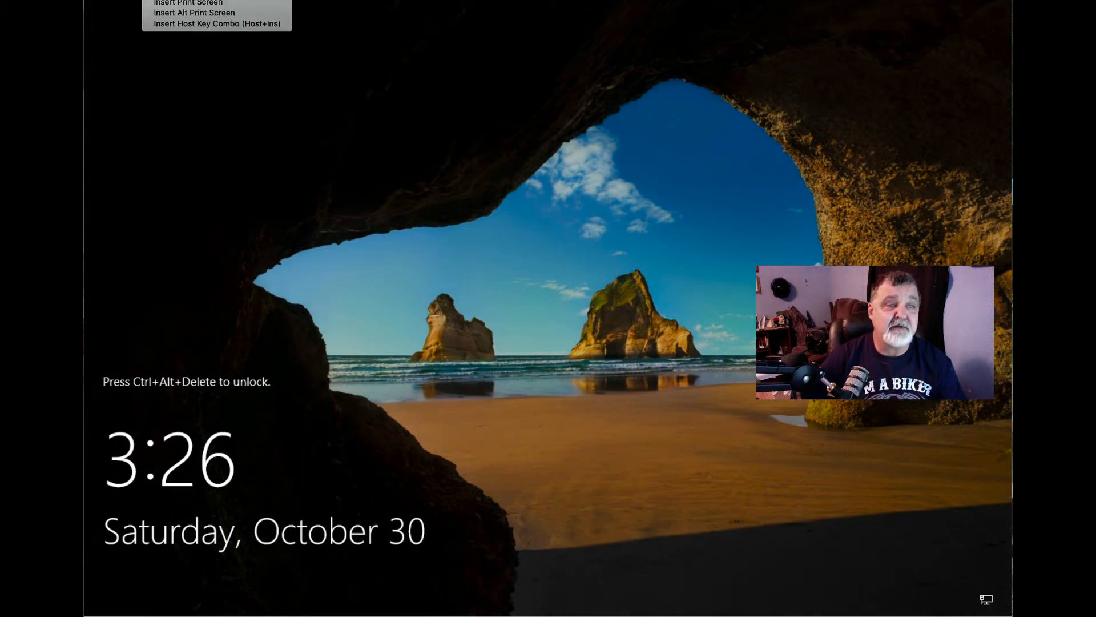
{"action": "left_click", "coordinate": [188, 0]}
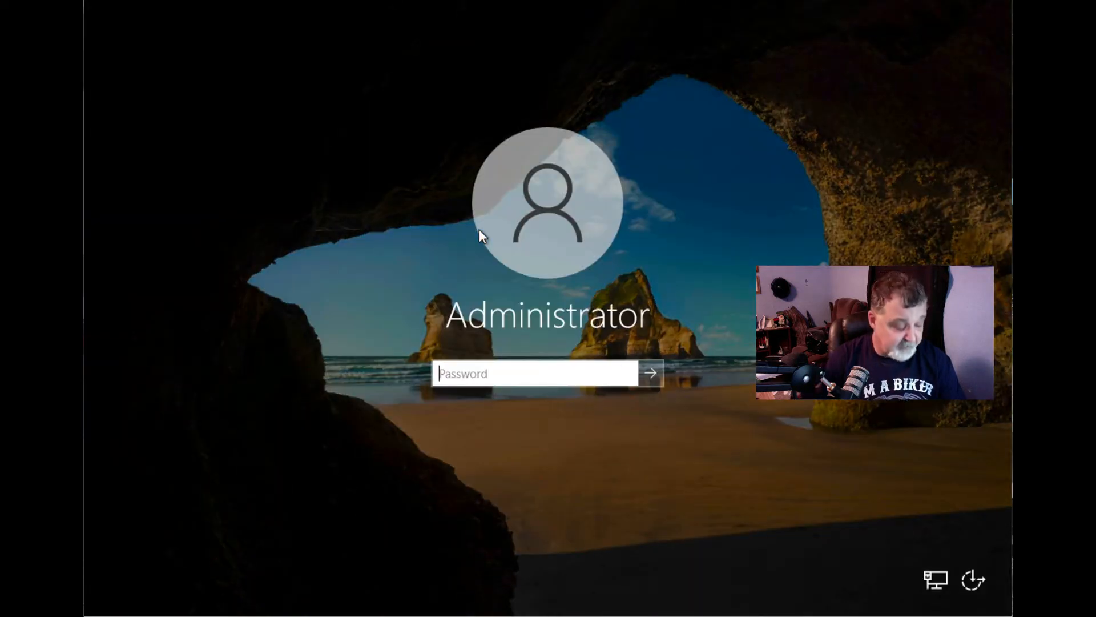
{"action": "type", "text": "******"}
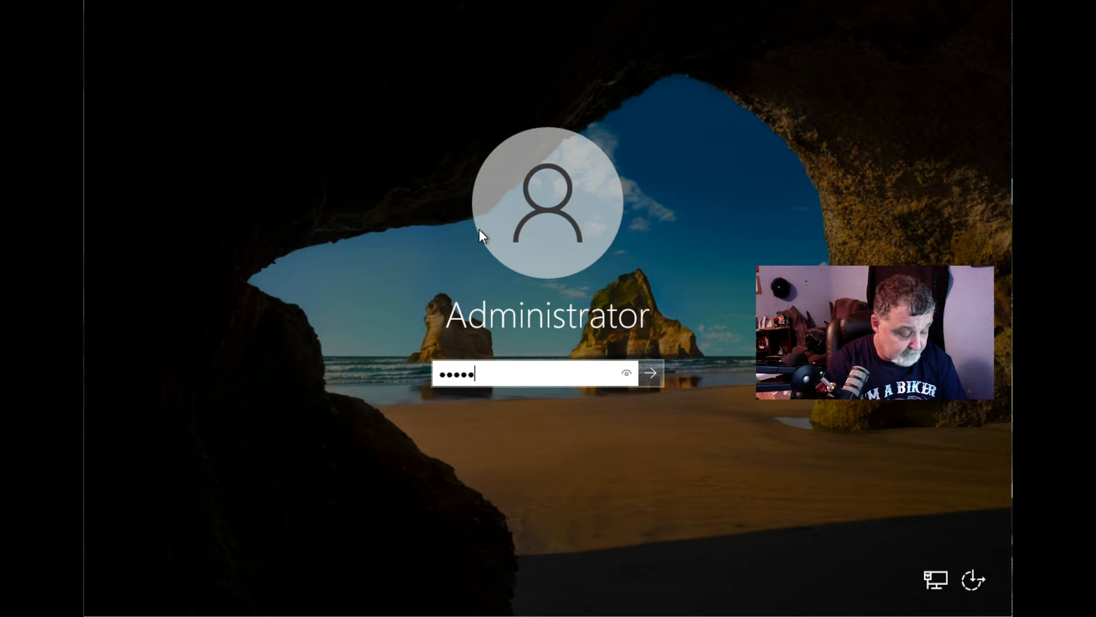
{"action": "type", "text": "*********"}
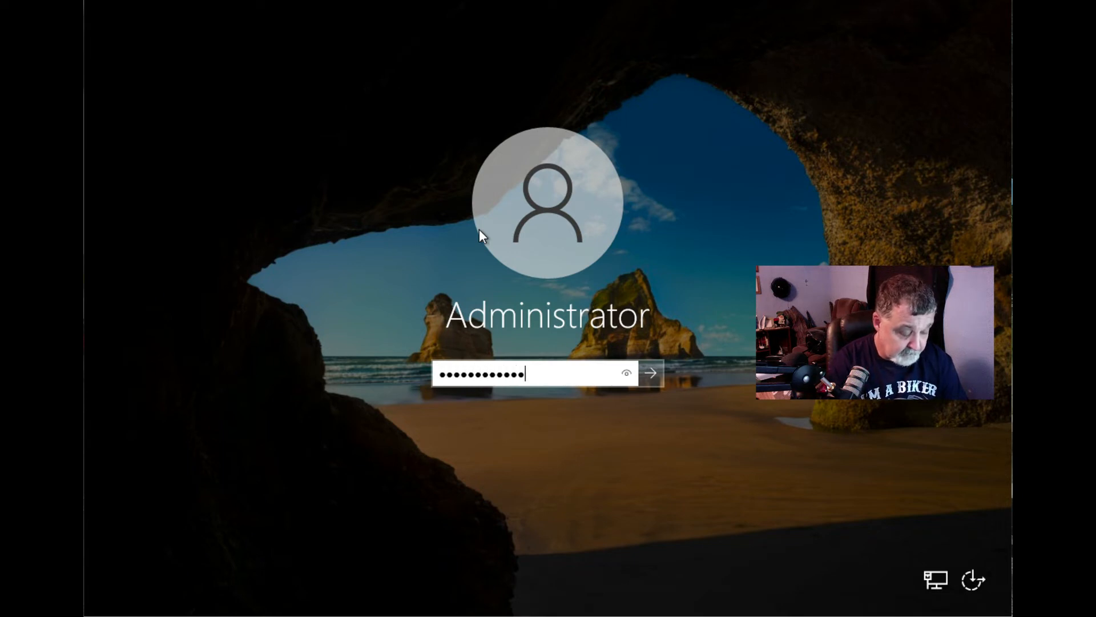
{"action": "type", "text": "**"}
{"action": "key", "text": "Return"}
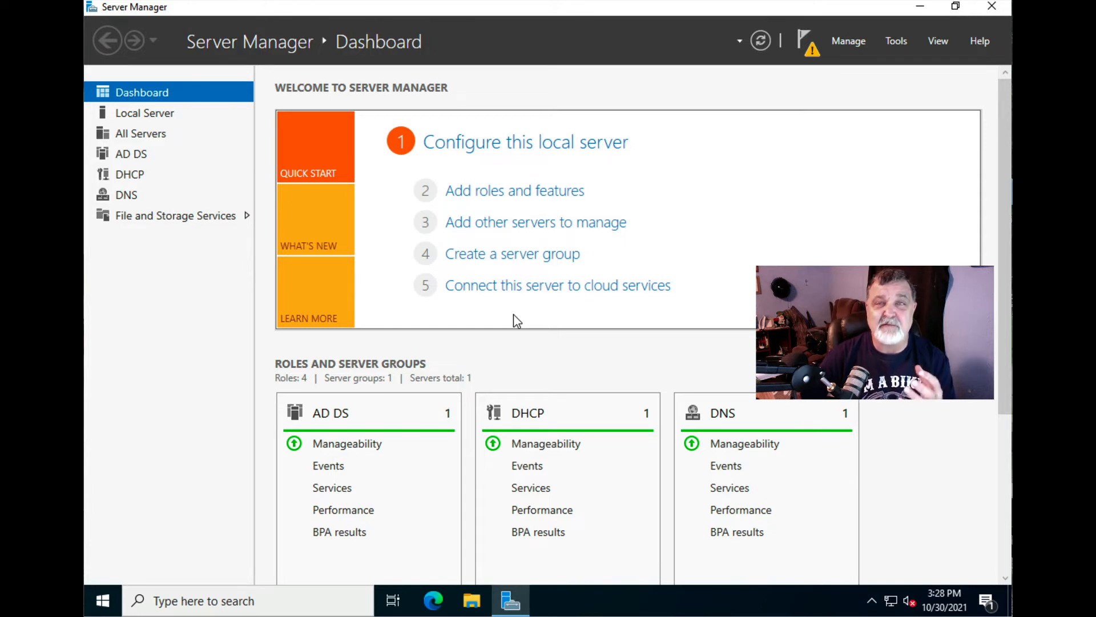
- Open the AD DS page from the dashboard to see ADSERVER1's configuration-required warning
{"action": "left_click", "coordinate": [331, 414]}
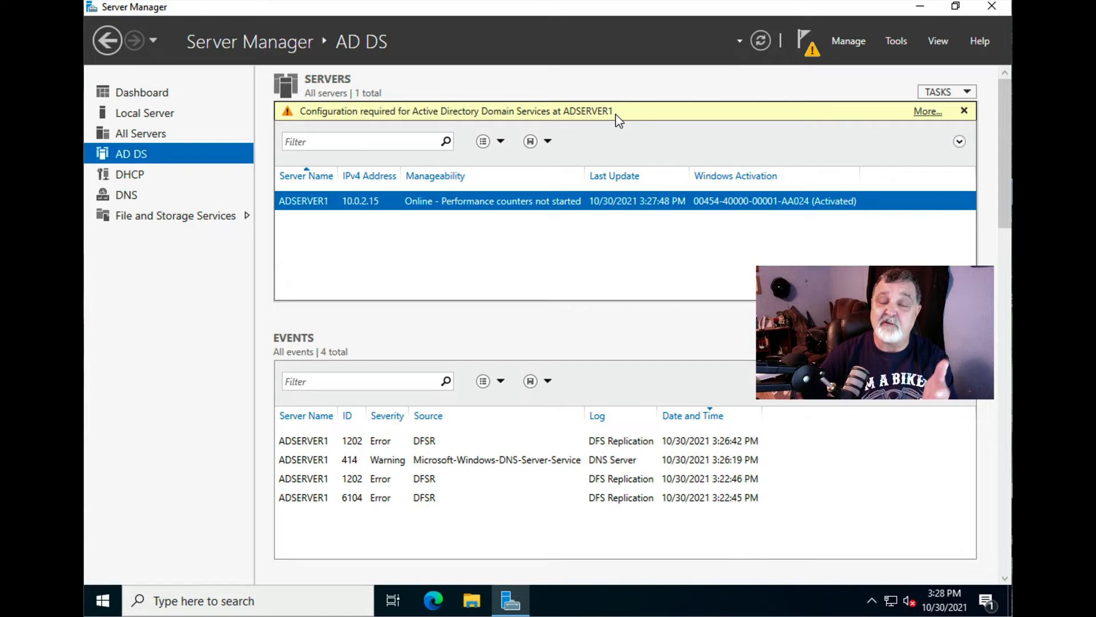
- Launch 'Promote this server' from the pending Post-deployment Configuration task details
{"action": "left_click", "coordinate": [922, 112]}
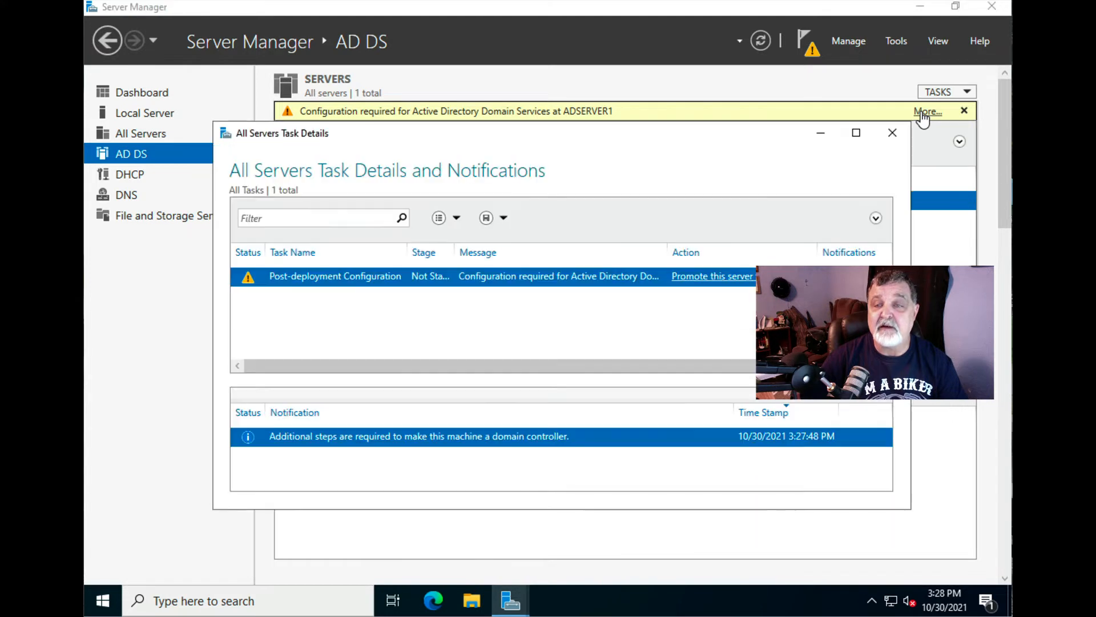
{"action": "left_click", "coordinate": [742, 280]}
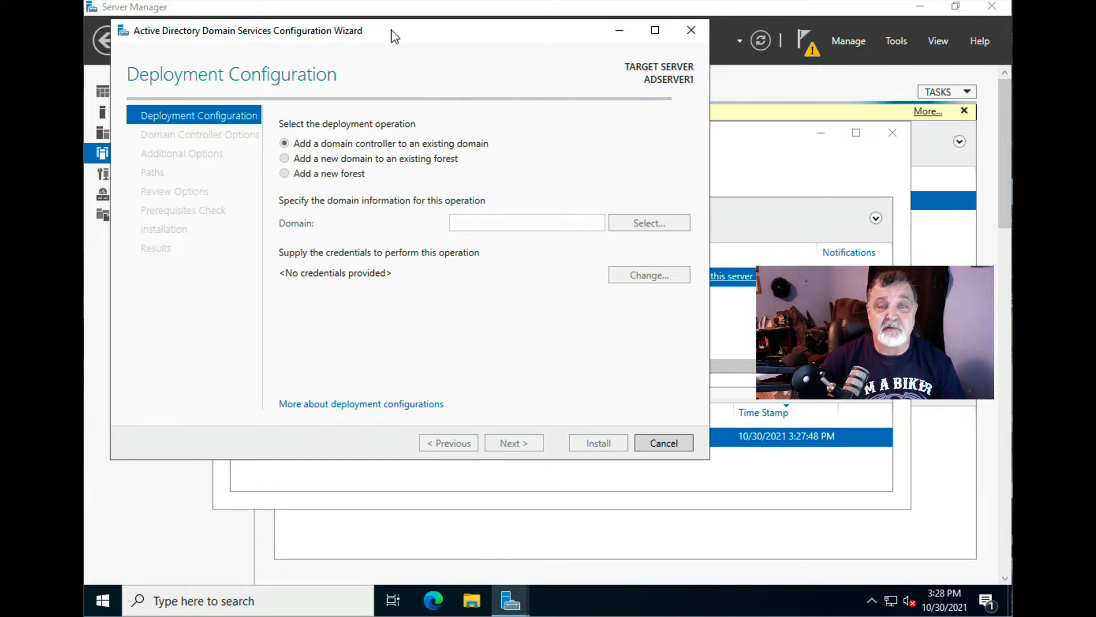
- Choose 'Add a new forest' and enter root domain name MYSERVERS.local
{"action": "left_click_drag", "start_coordinate": [391, 29], "coordinate": [502, 58]}
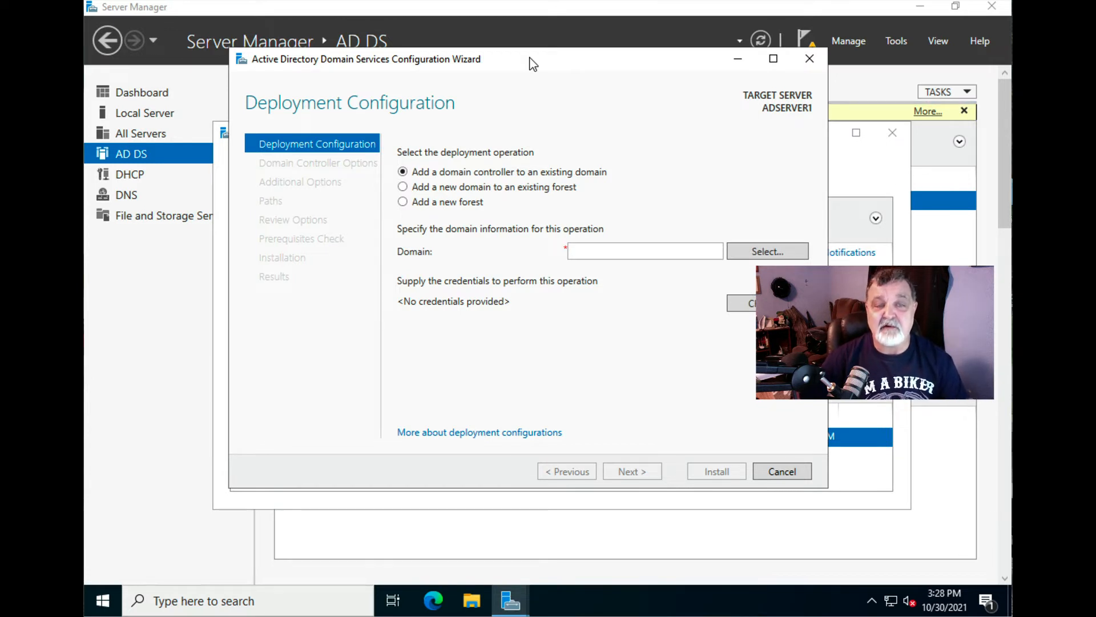
{"action": "left_click", "coordinate": [403, 202]}
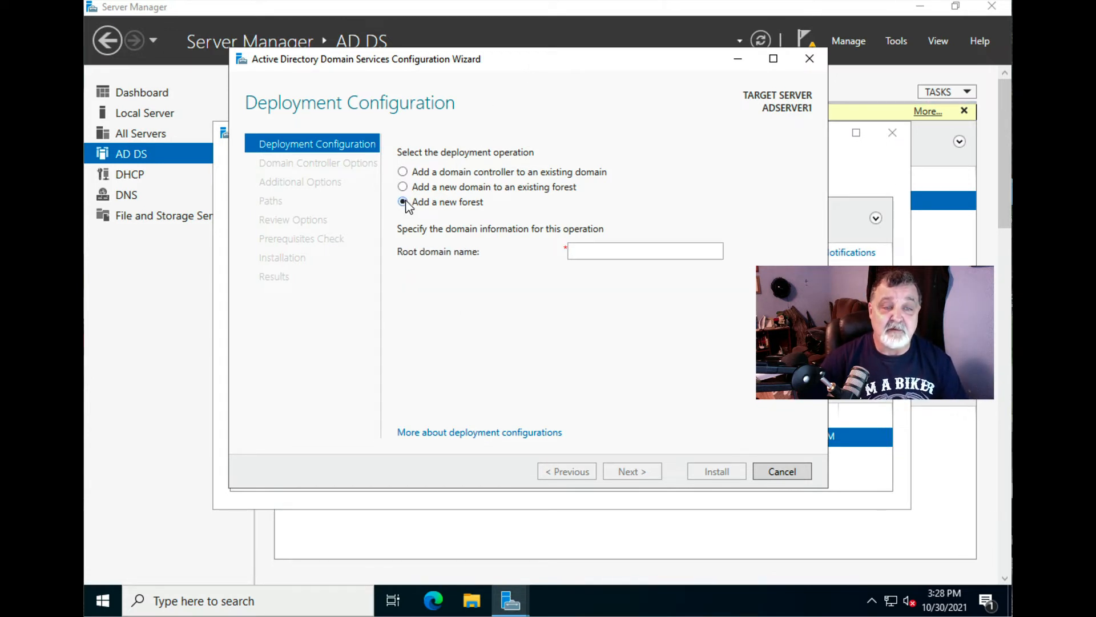
{"action": "left_click", "coordinate": [580, 249]}
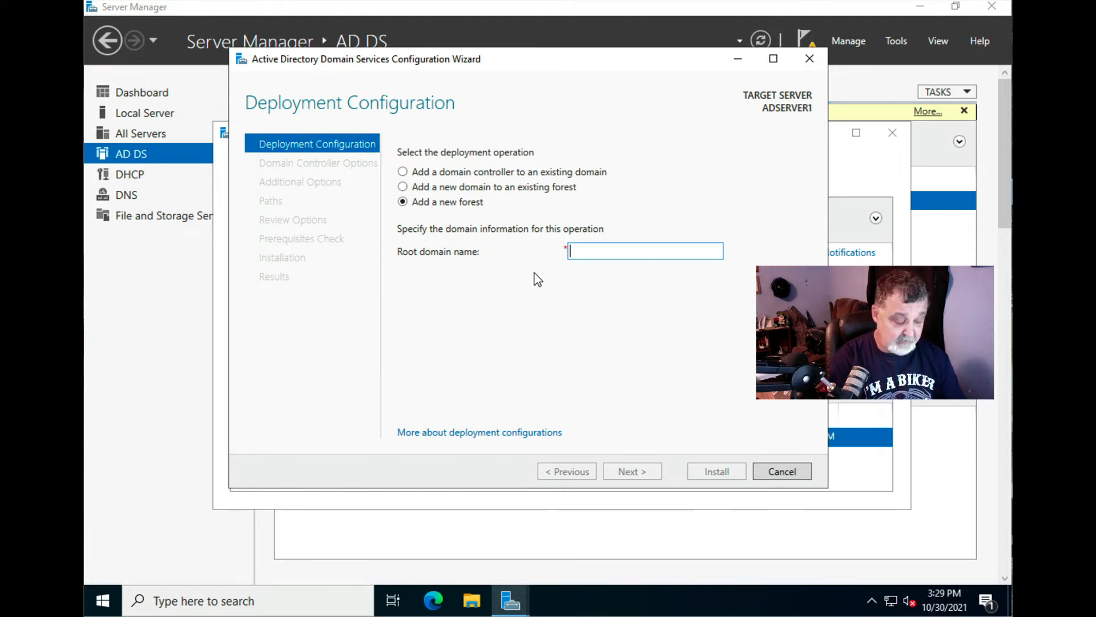
{"action": "type", "text": "MYSERVER"}
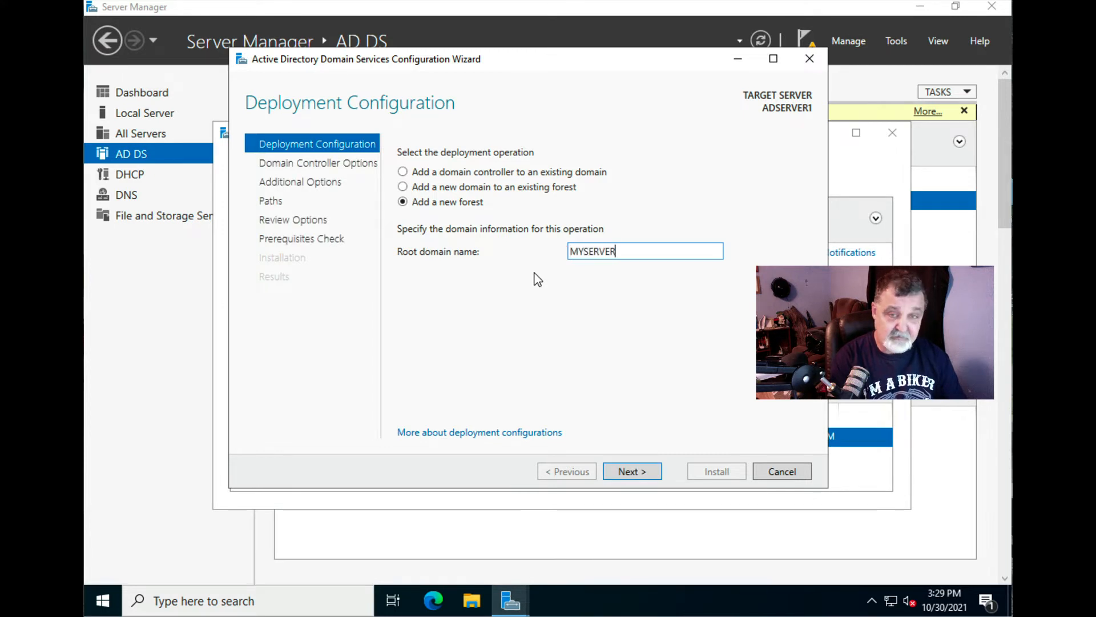
{"action": "type", "text": "S"}
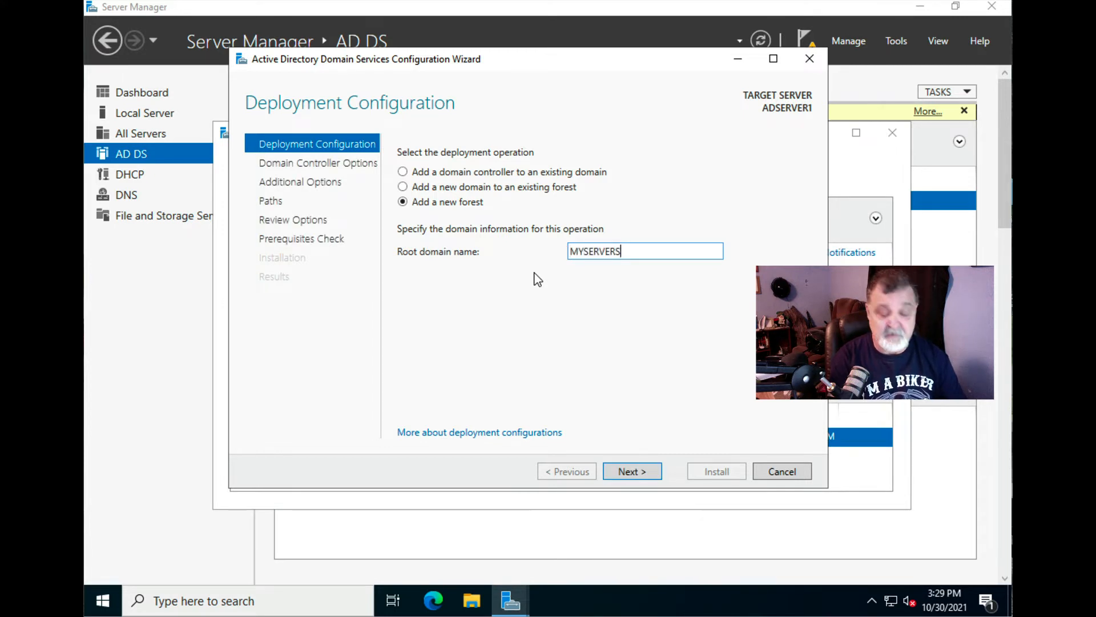
{"action": "type", "text": ".local"}
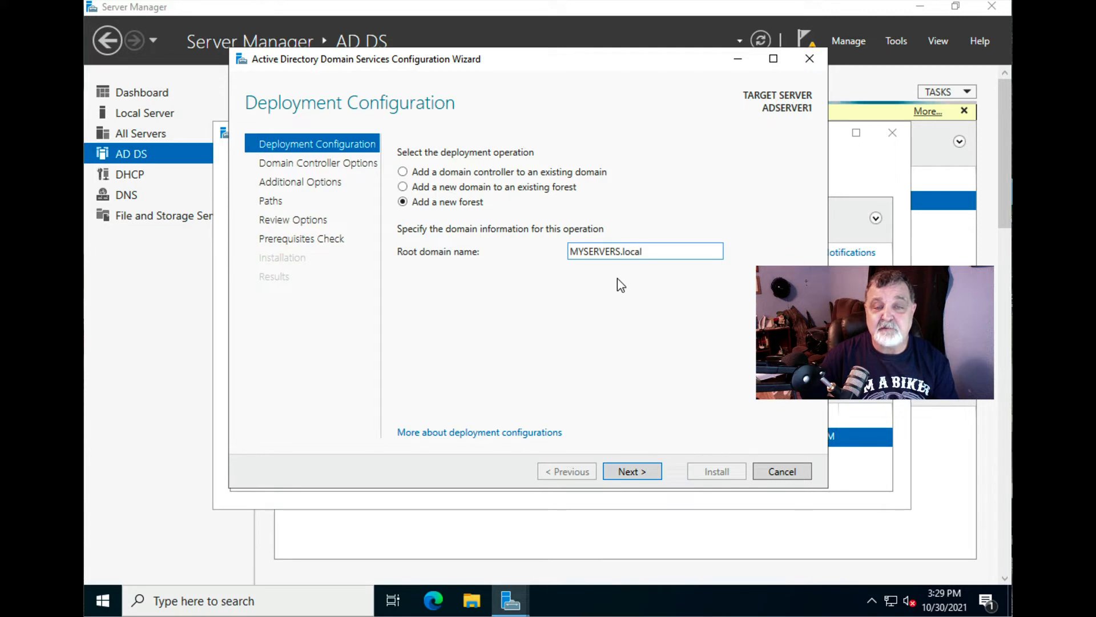
- Advance to Domain Controller Options and keep Windows Server 2016 as the forest functional level
{"action": "left_click", "coordinate": [623, 472]}
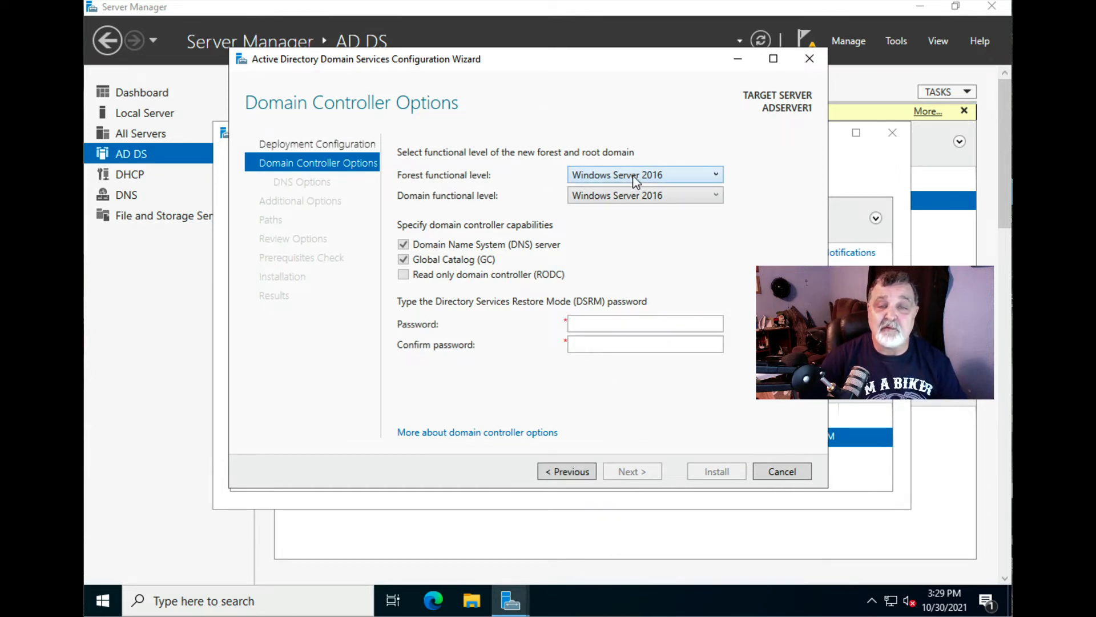
{"action": "left_click", "coordinate": [716, 174]}
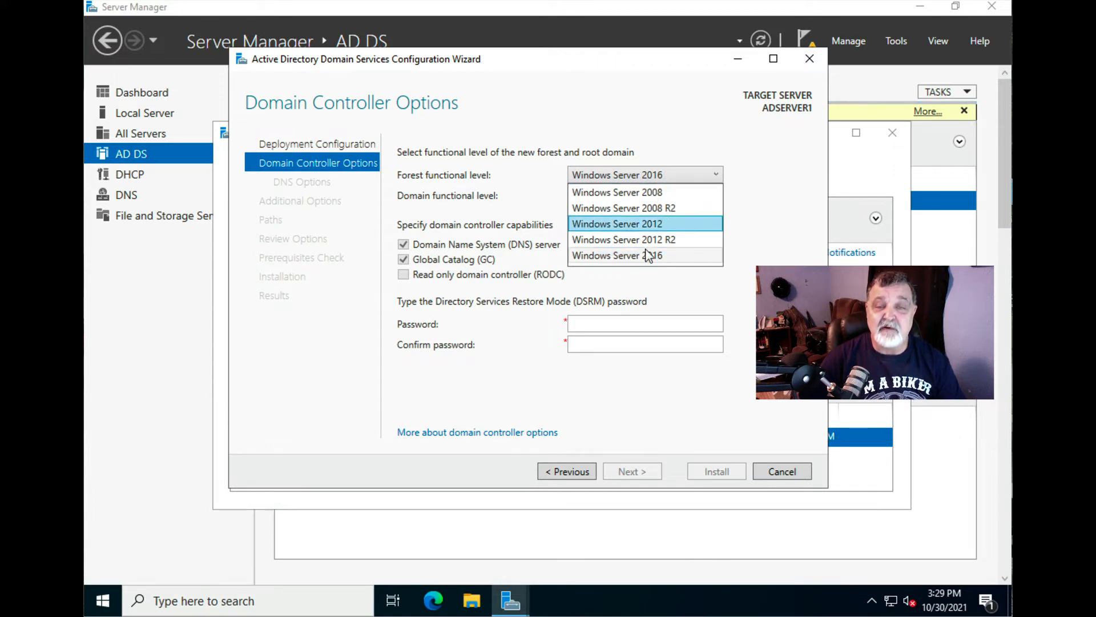
{"action": "left_click", "coordinate": [622, 254]}
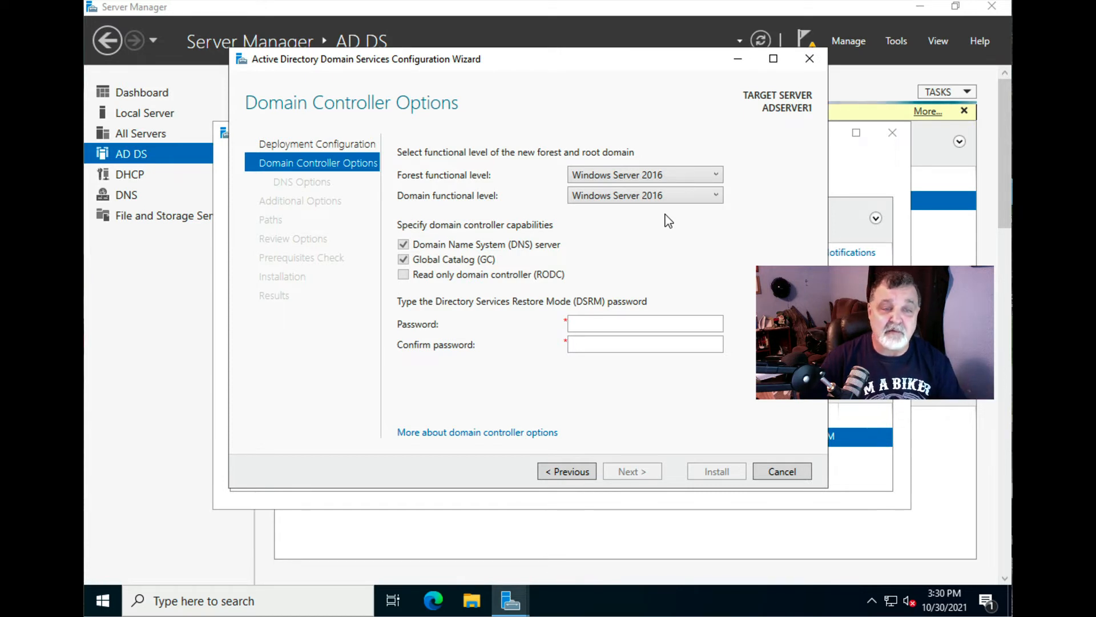
- Type the DSRM password in the Password box and retype it in Confirm password
{"action": "left_click", "coordinate": [587, 321]}
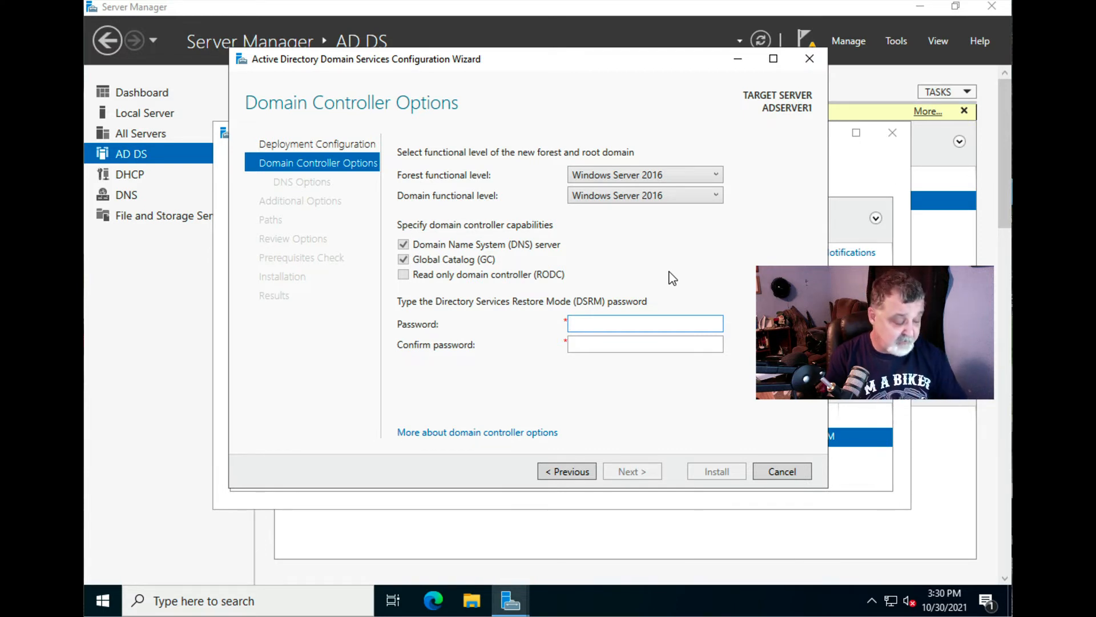
{"action": "type", "text": "Password123"}
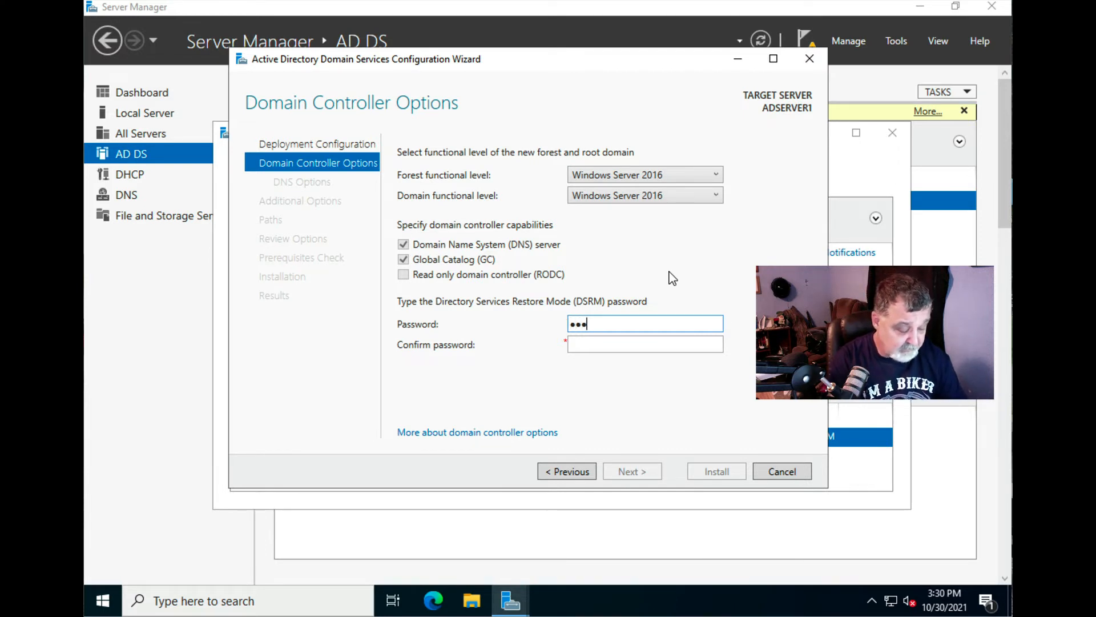
{"action": "type", "text": "••••••"}
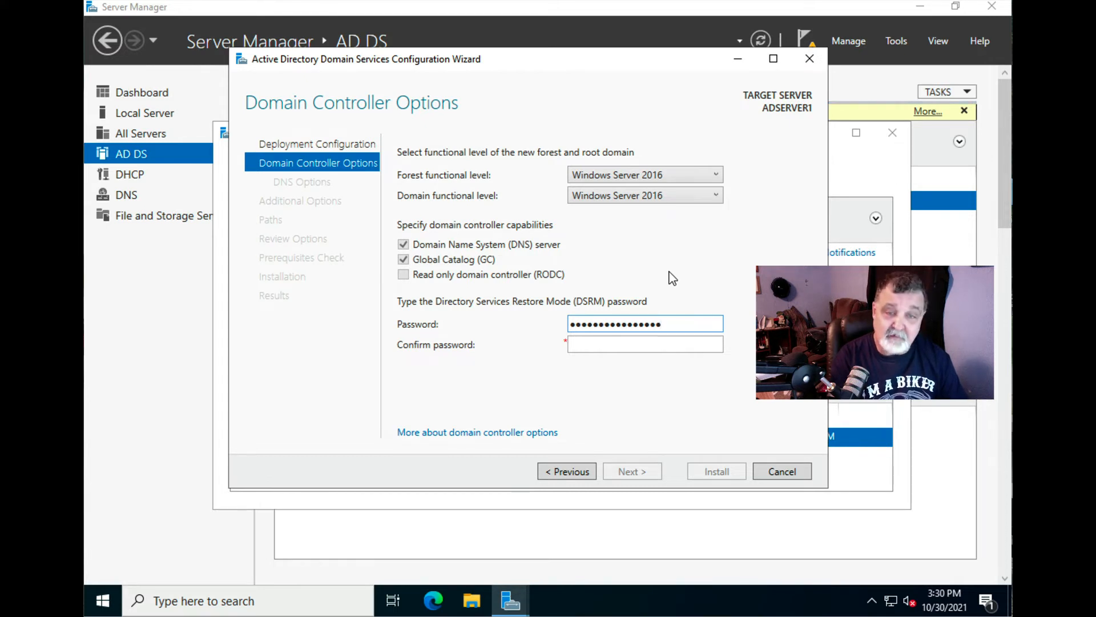
{"action": "key", "text": "Tab"}
{"action": "type", "text": "Password"}
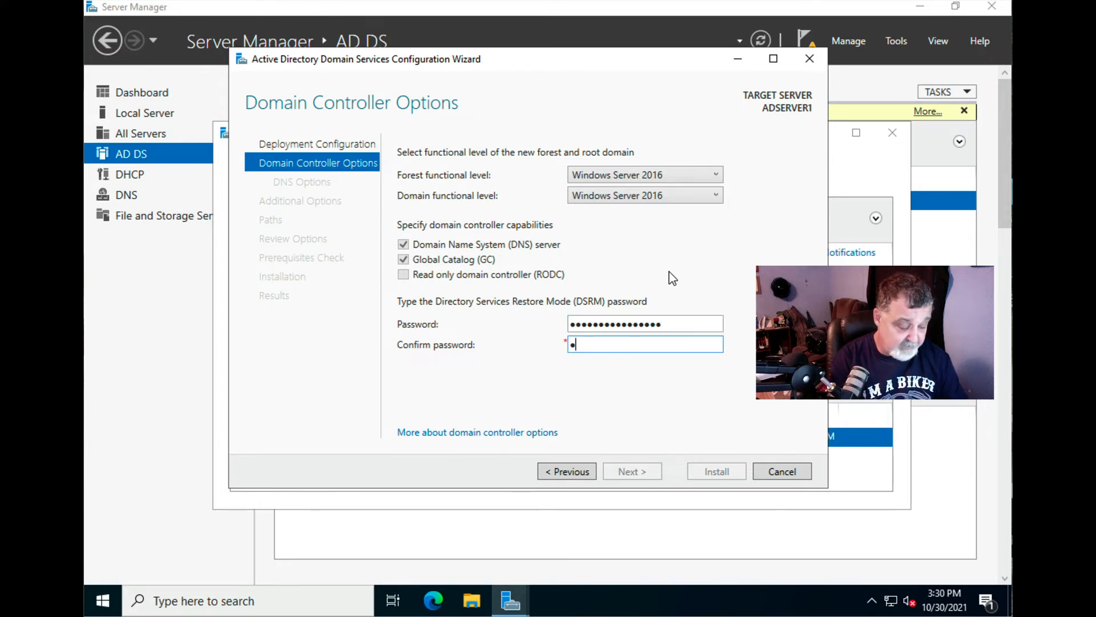
{"action": "type", "text": "•••••••"}
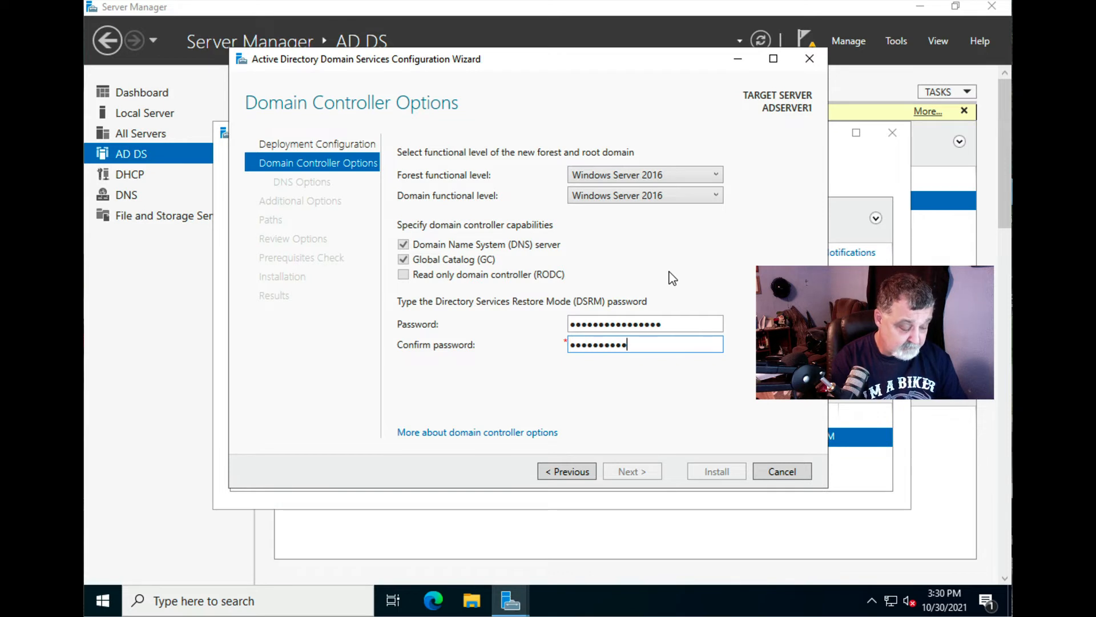
{"action": "type", "text": "•"}
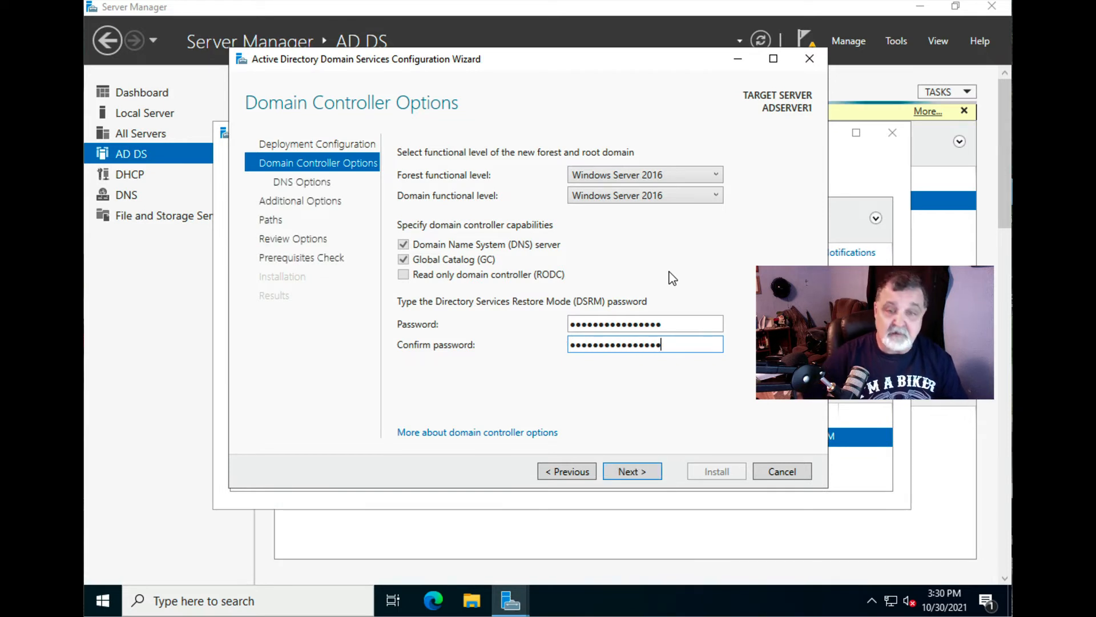
- Pass the DNS Options page without creating a DNS delegation, reaching Additional Options
{"action": "left_click", "coordinate": [634, 474]}
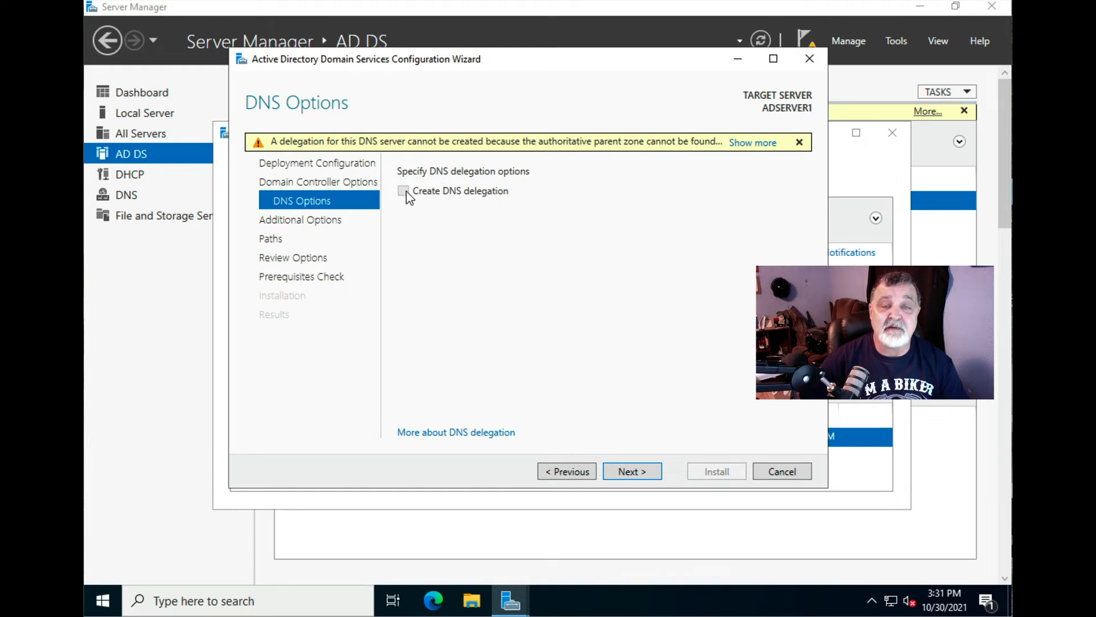
{"action": "mouse_move", "coordinate": [355, 145]}
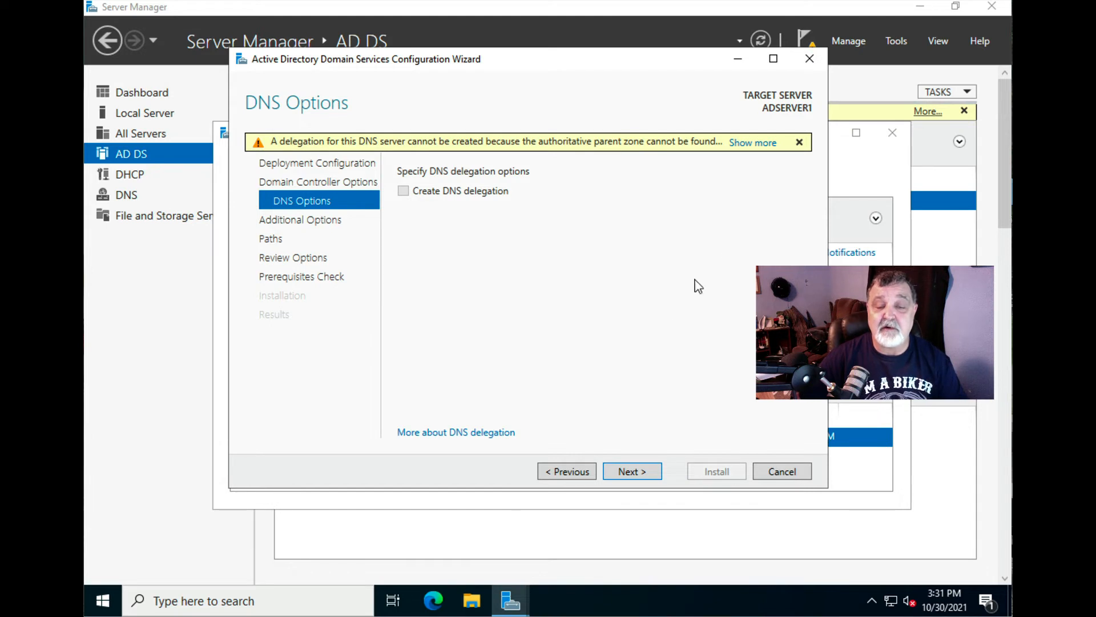
{"action": "left_click", "coordinate": [630, 474]}
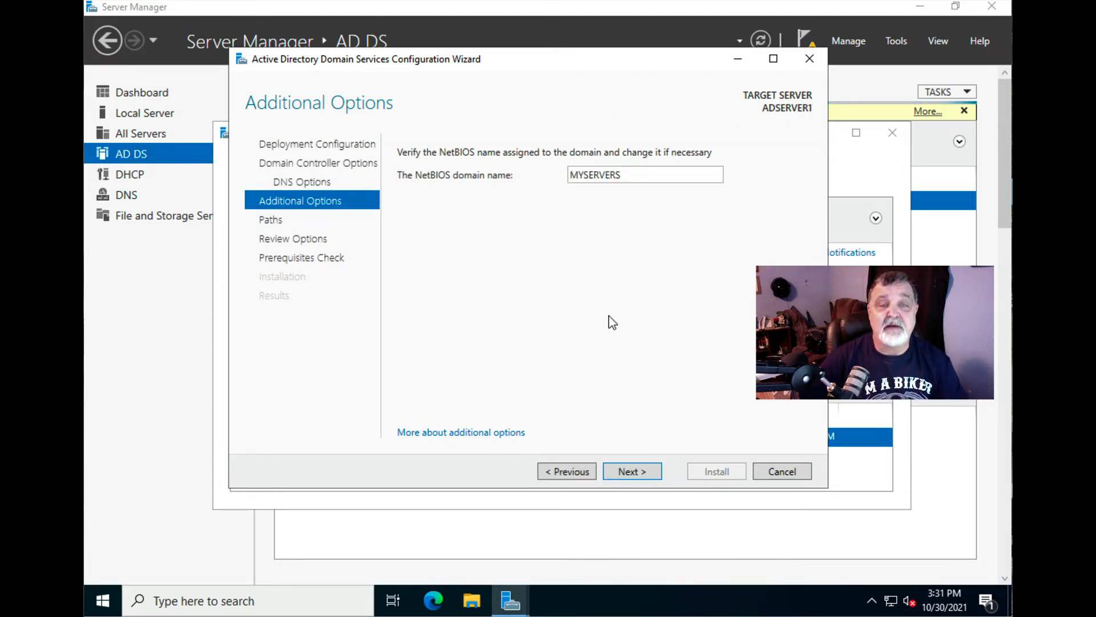
- Keep NetBIOS name MYSERVERS and the default NTDS and SYSVOL paths, reaching Review Options
{"action": "double_click", "coordinate": [624, 174]}
{"action": "left_click", "coordinate": [631, 175]}
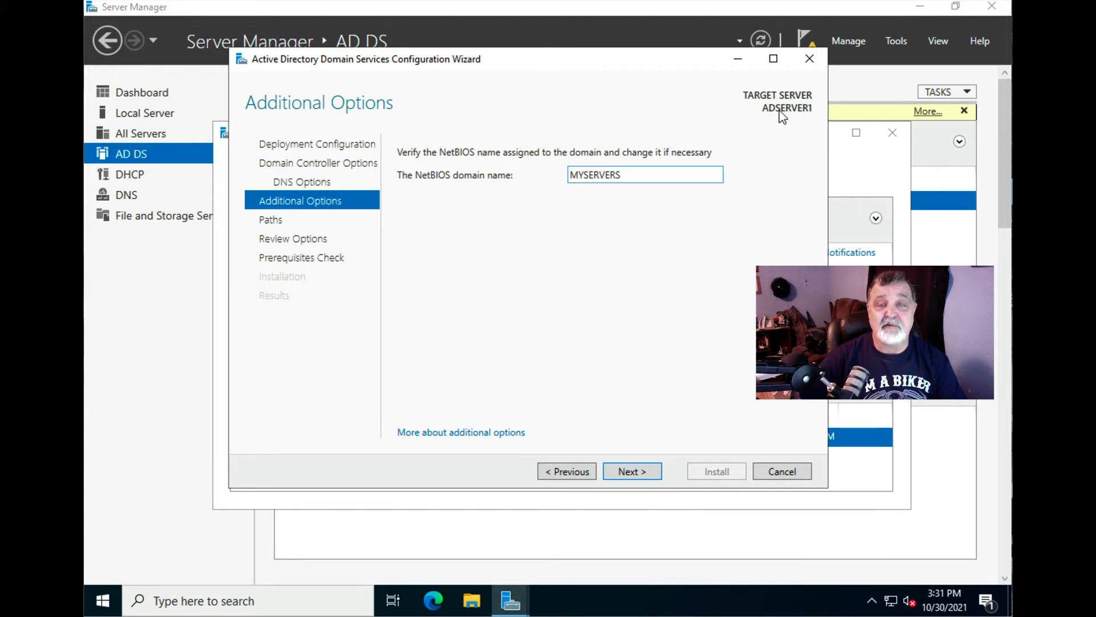
{"action": "left_click", "coordinate": [632, 473]}
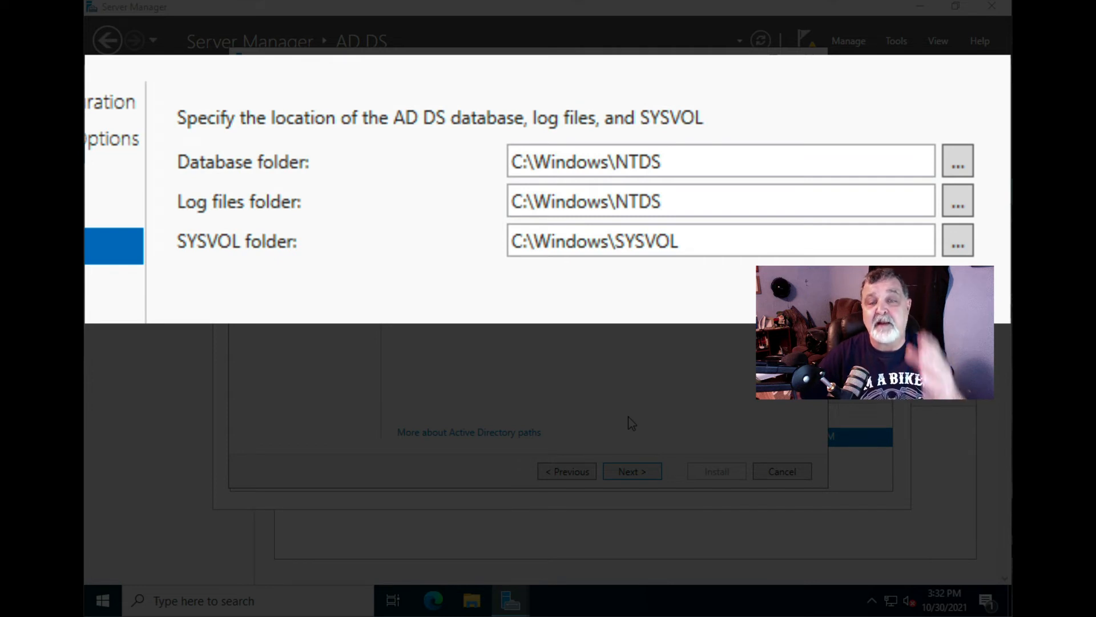
{"action": "left_click", "coordinate": [633, 472]}
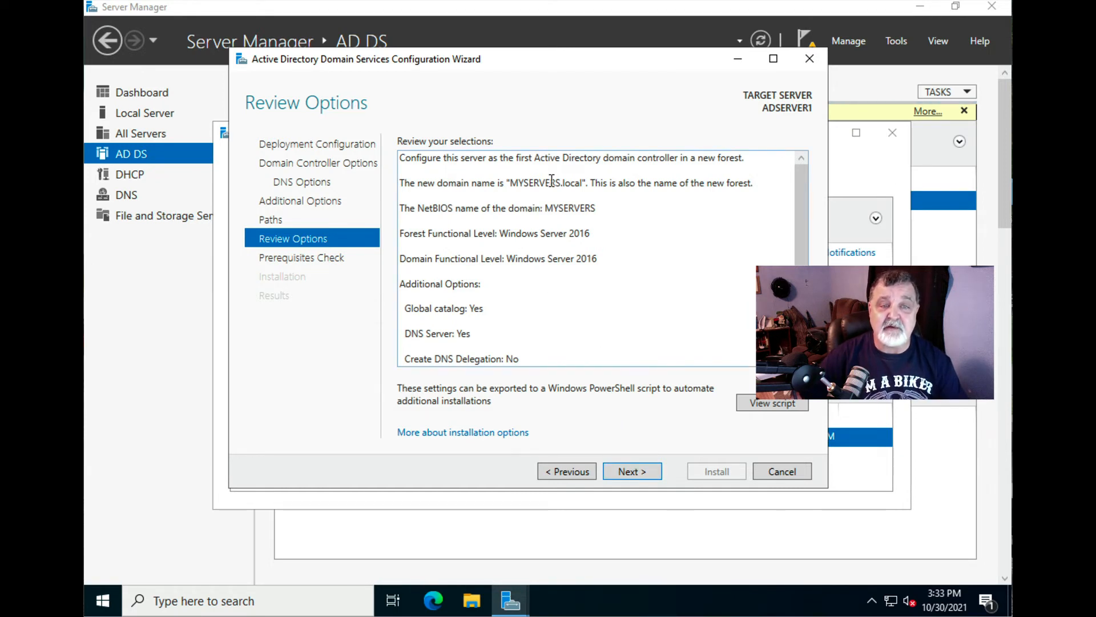
- Move past Review Options and scroll through the passed Prerequisites Check results
{"action": "left_click", "coordinate": [634, 472]}
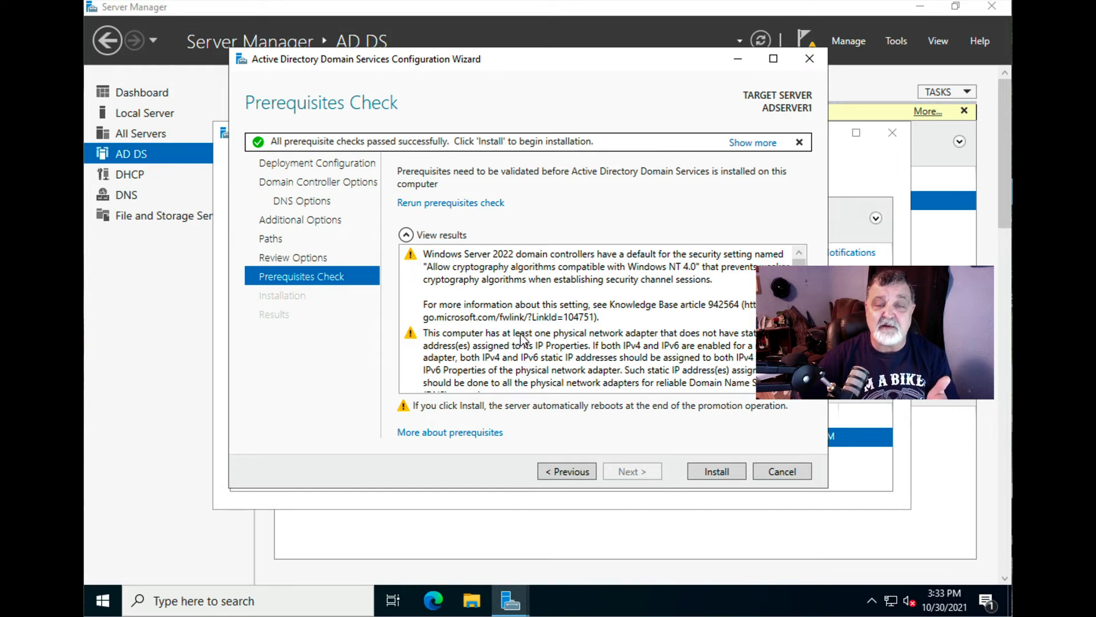
{"action": "scroll", "coordinate": [599, 319], "scroll_direction": "down", "scroll_amount": 3}
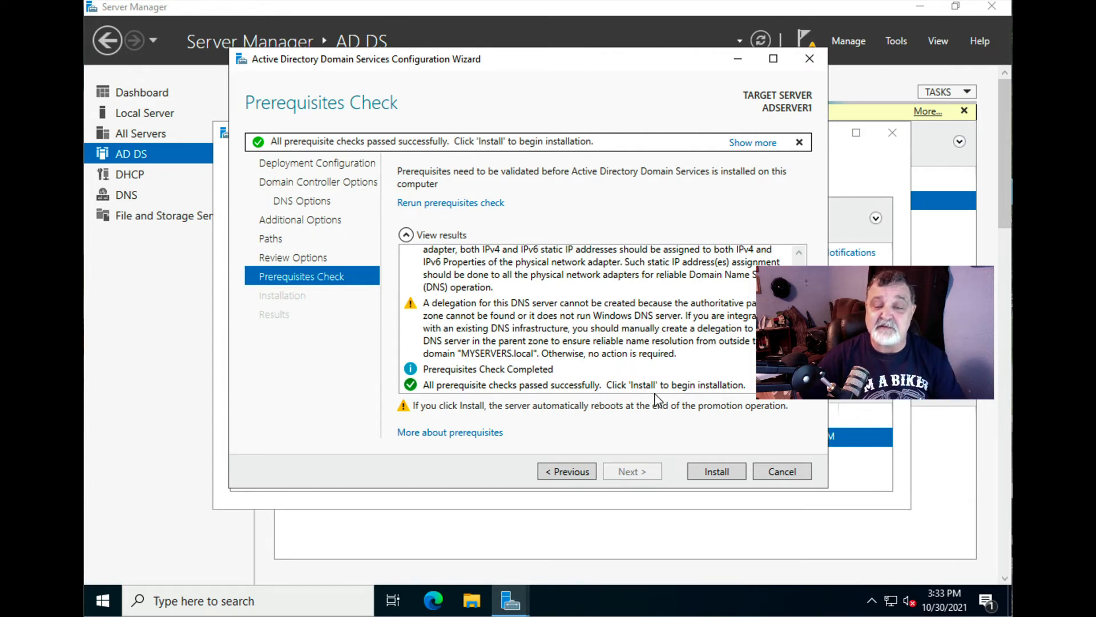
- Install AD DS, dismiss the sign-out notice and close the wizard as the server restarts
{"action": "left_click", "coordinate": [716, 473]}
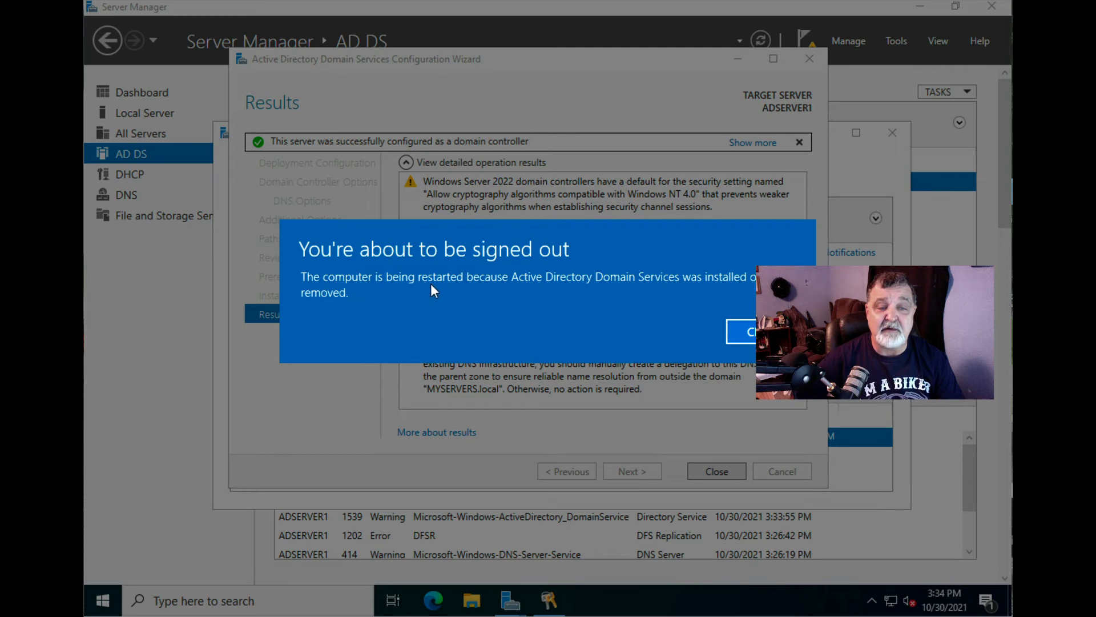
{"action": "left_click", "coordinate": [762, 332]}
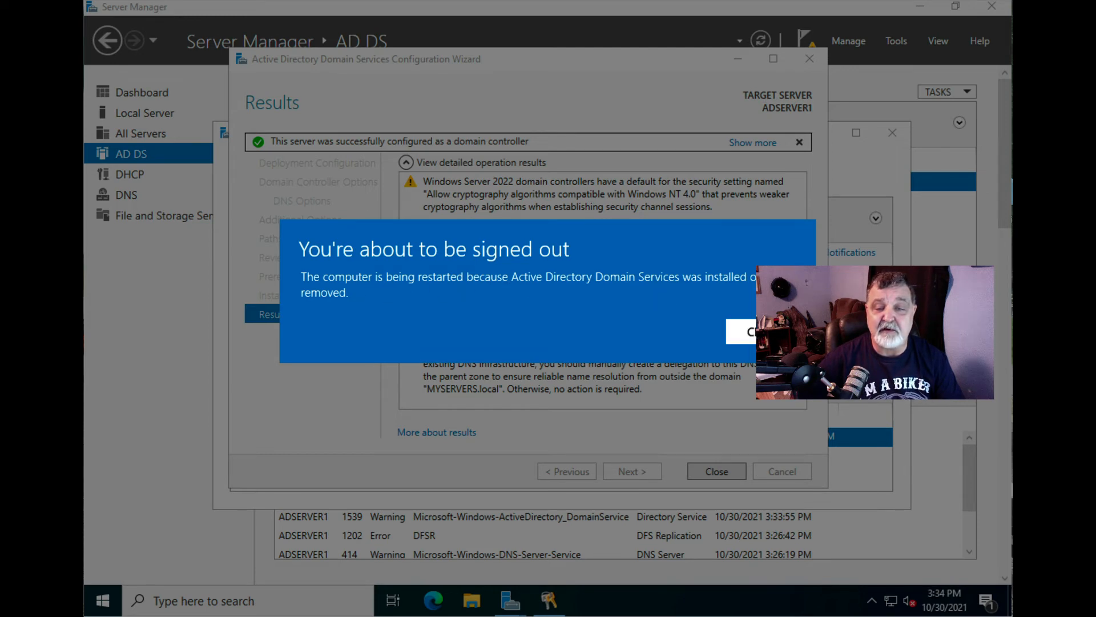
{"action": "left_click", "coordinate": [714, 472]}
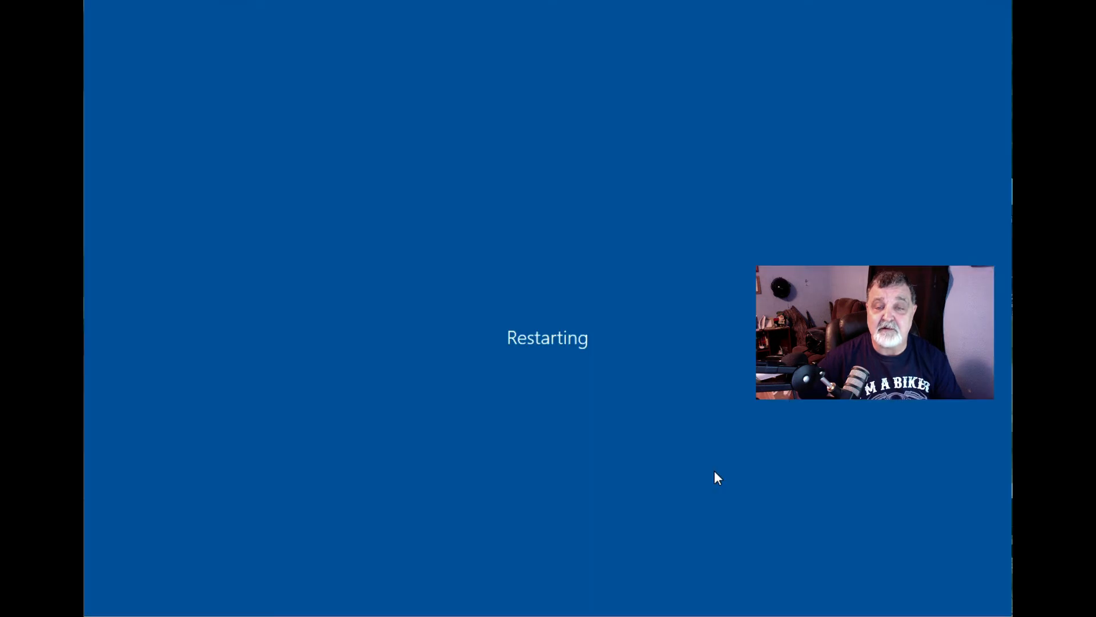
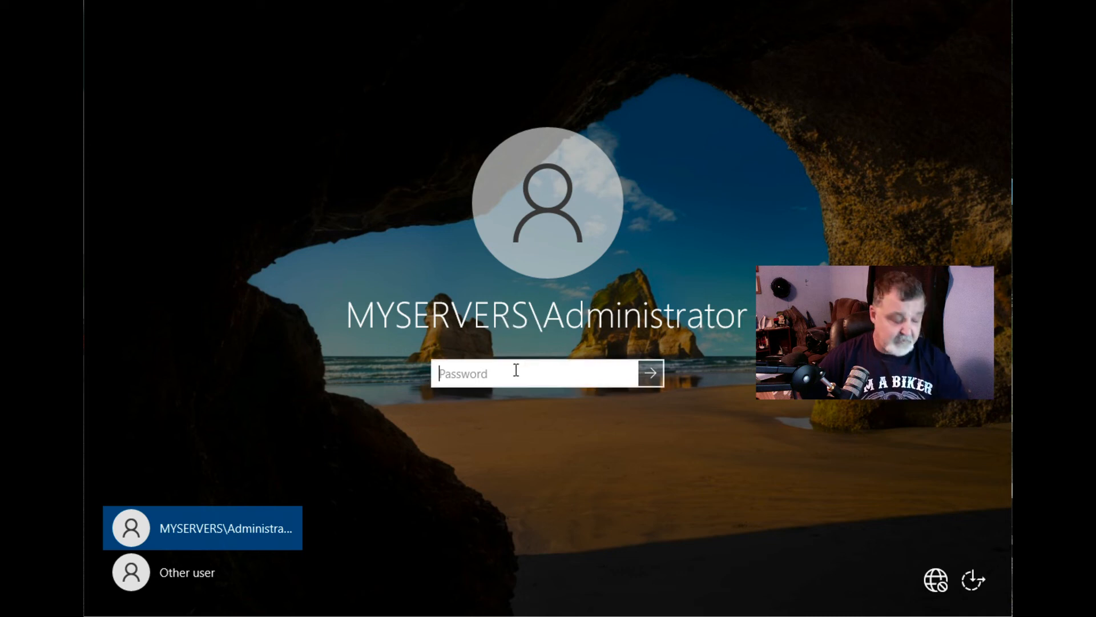
- Sign in to ADSERVER1 as MYSERVERS\Administrator with the account password
{"action": "type", "text": "•••••••"}
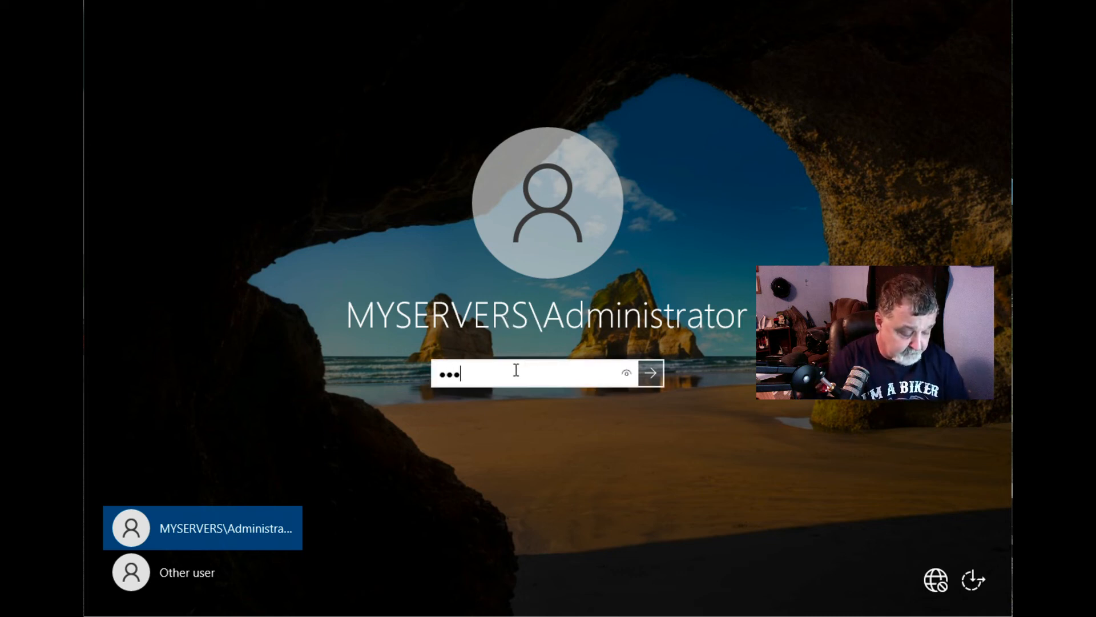
{"action": "type", "text": "••"}
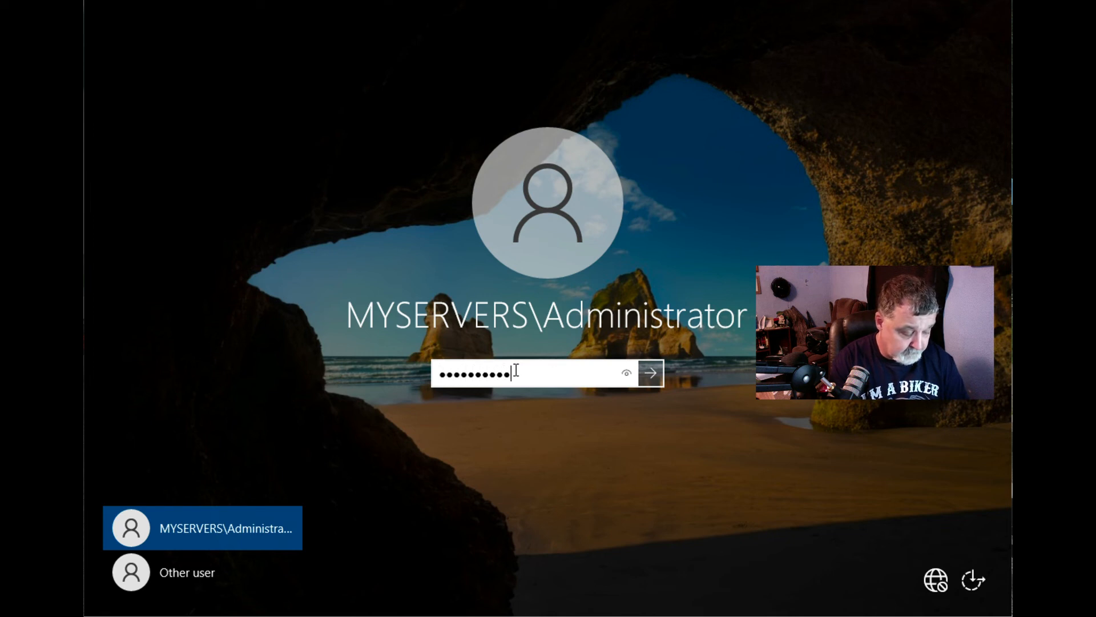
{"action": "type", "text": "••••••"}
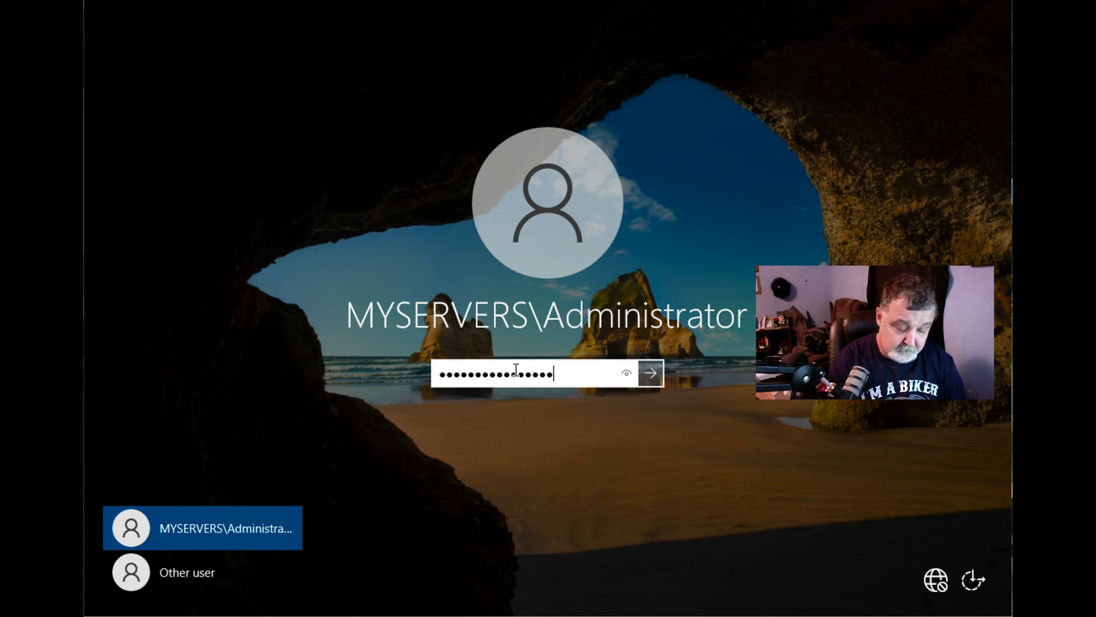
{"action": "key", "text": "Return"}
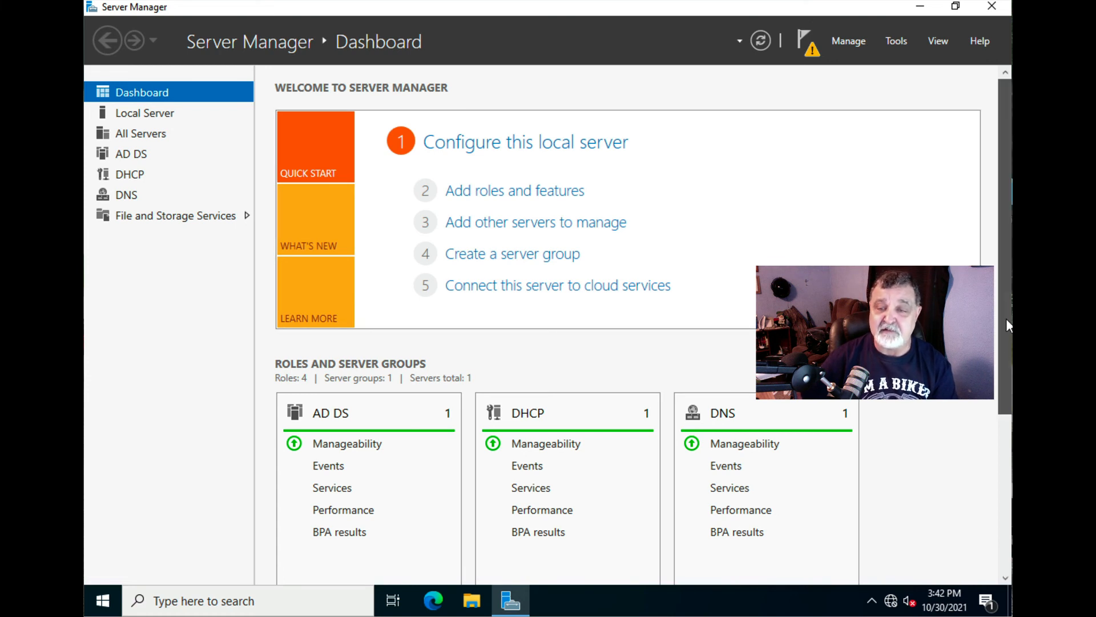
{"action": "left_click_drag", "start_coordinate": [1006, 317], "coordinate": [1002, 288]}
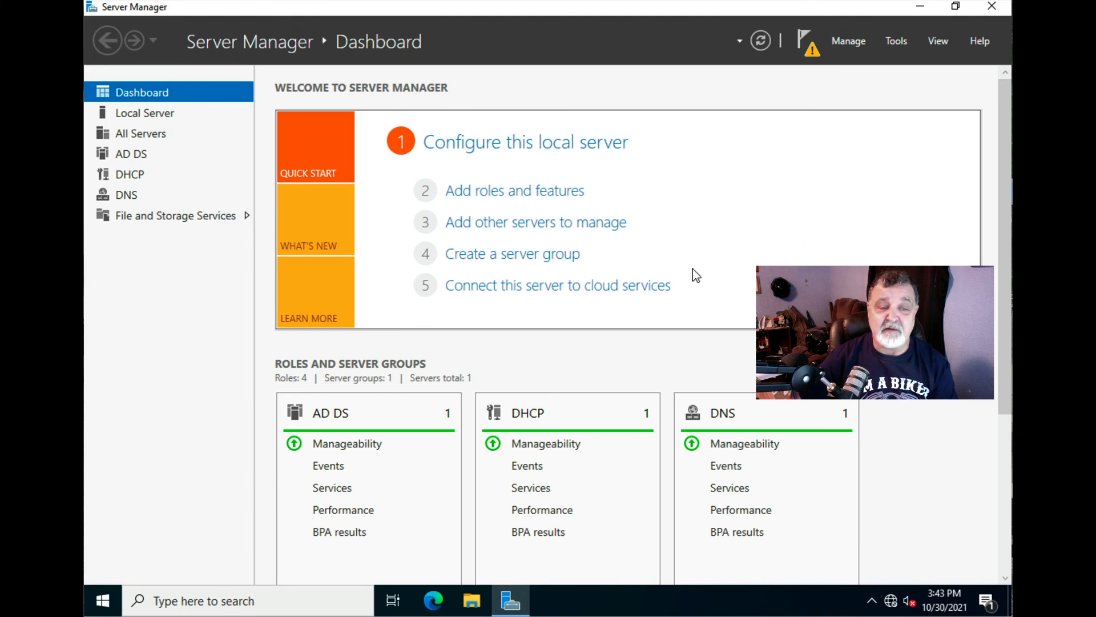
{"action": "left_click", "coordinate": [334, 448]}
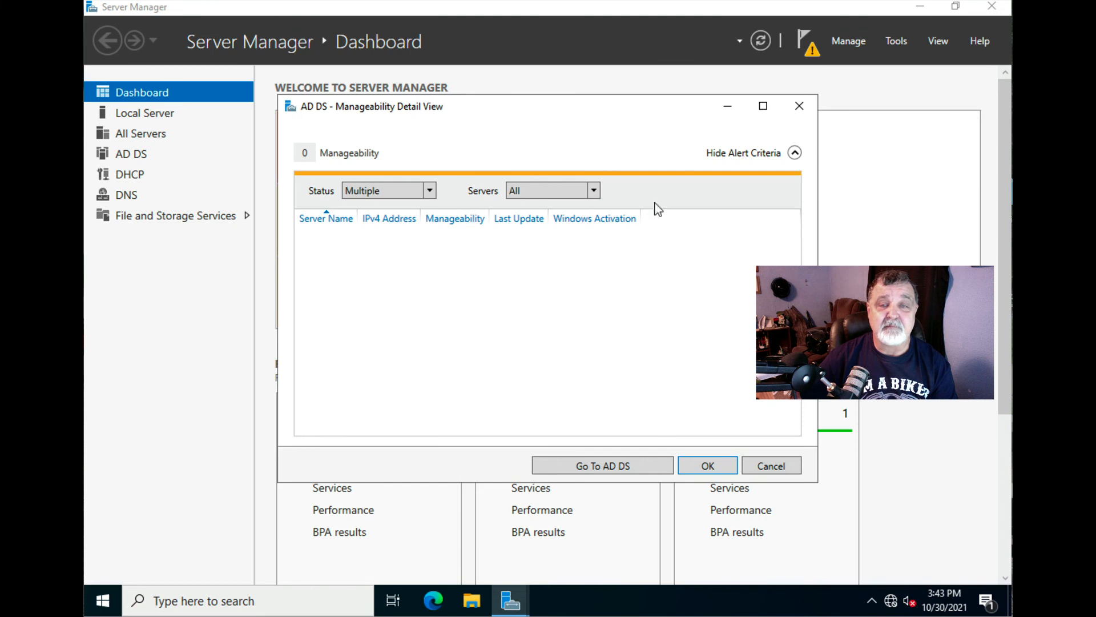
{"action": "left_click", "coordinate": [594, 192]}
{"action": "left_click", "coordinate": [593, 193]}
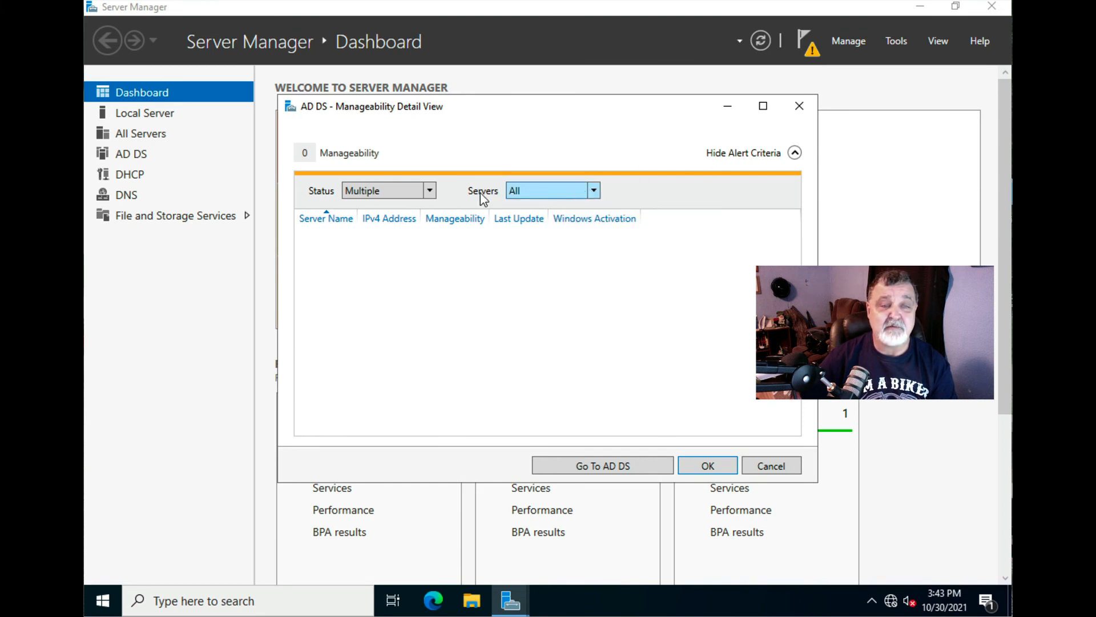
{"action": "left_click", "coordinate": [431, 193]}
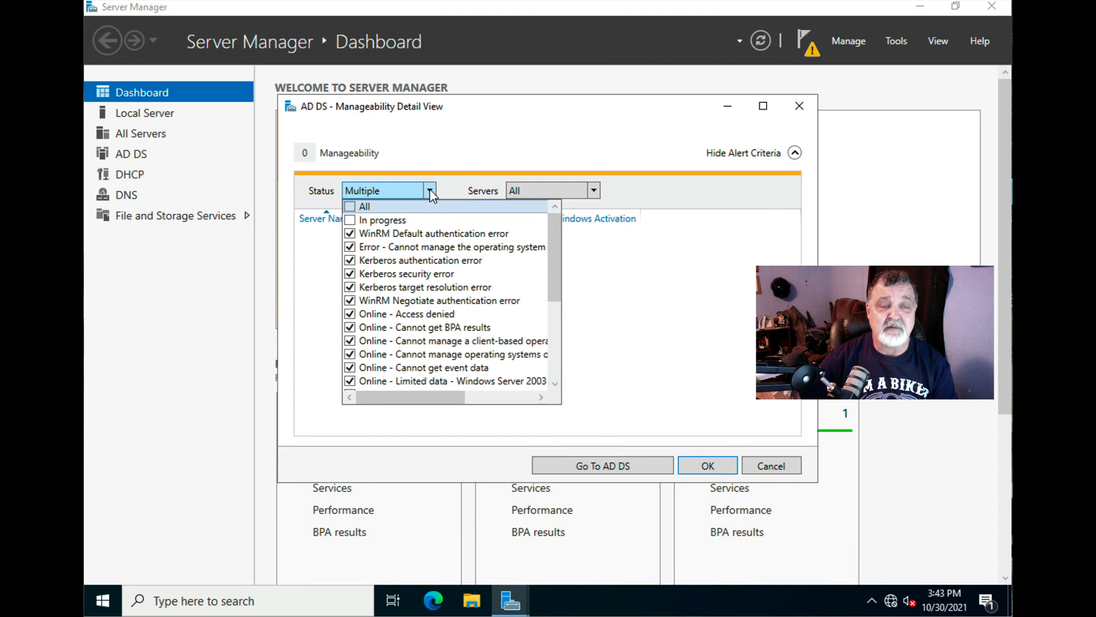
{"action": "left_click", "coordinate": [431, 194]}
{"action": "left_click", "coordinate": [799, 107]}
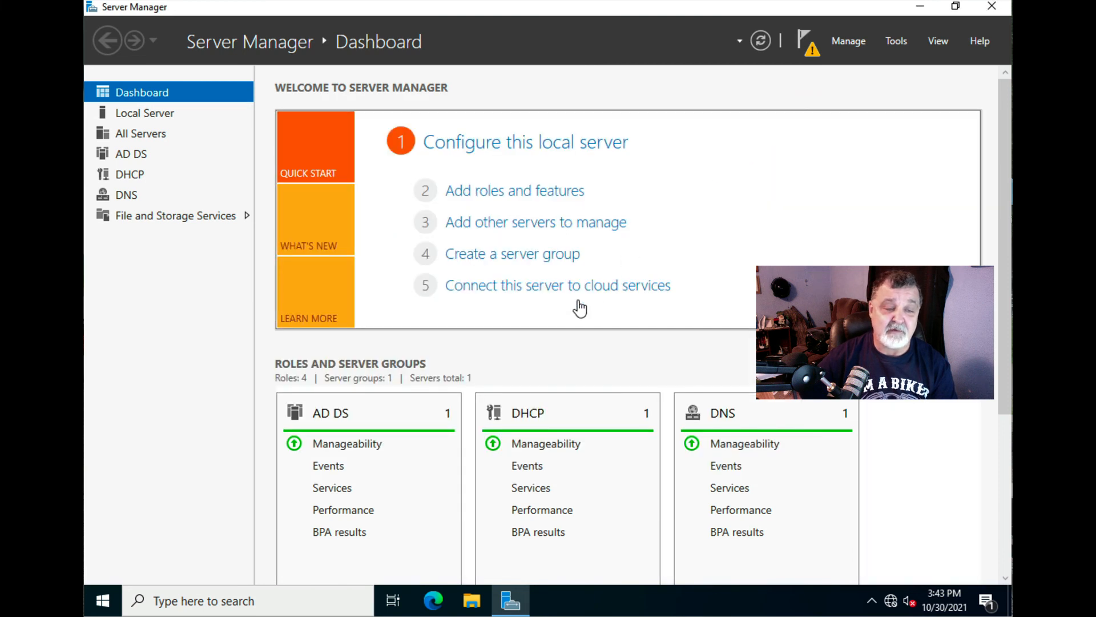
{"action": "left_click", "coordinate": [330, 419]}
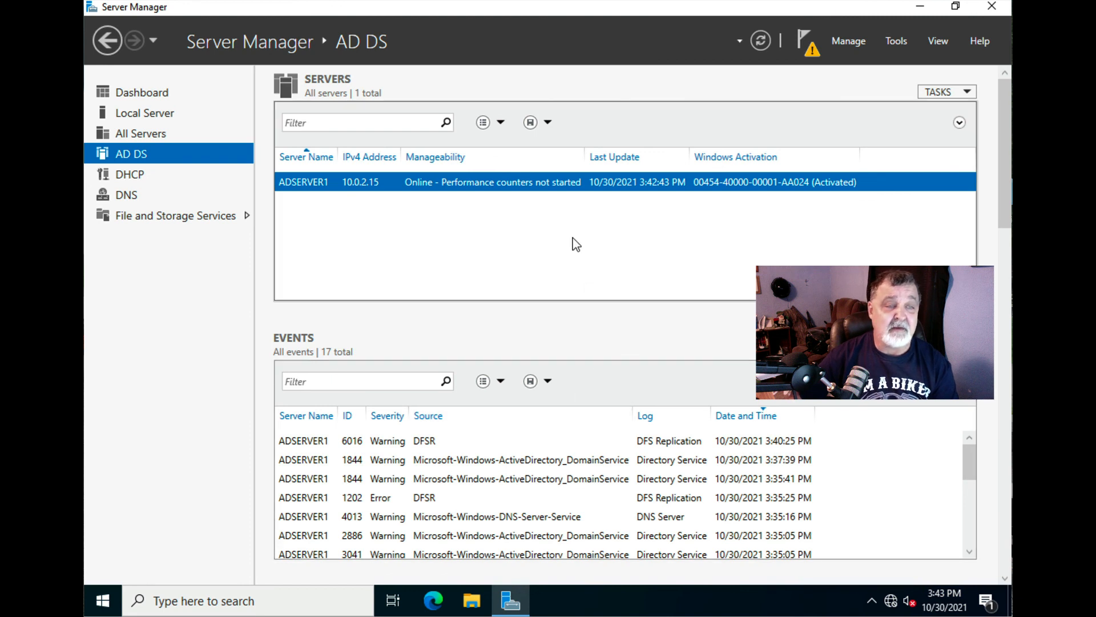
{"action": "left_click", "coordinate": [156, 98]}
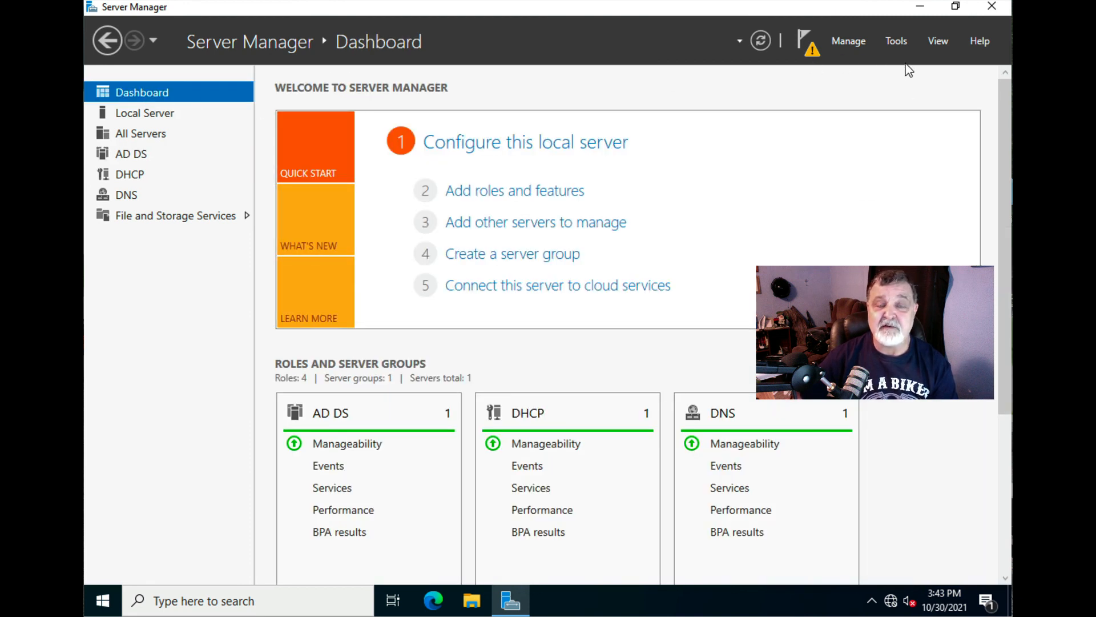
{"action": "left_click", "coordinate": [893, 41]}
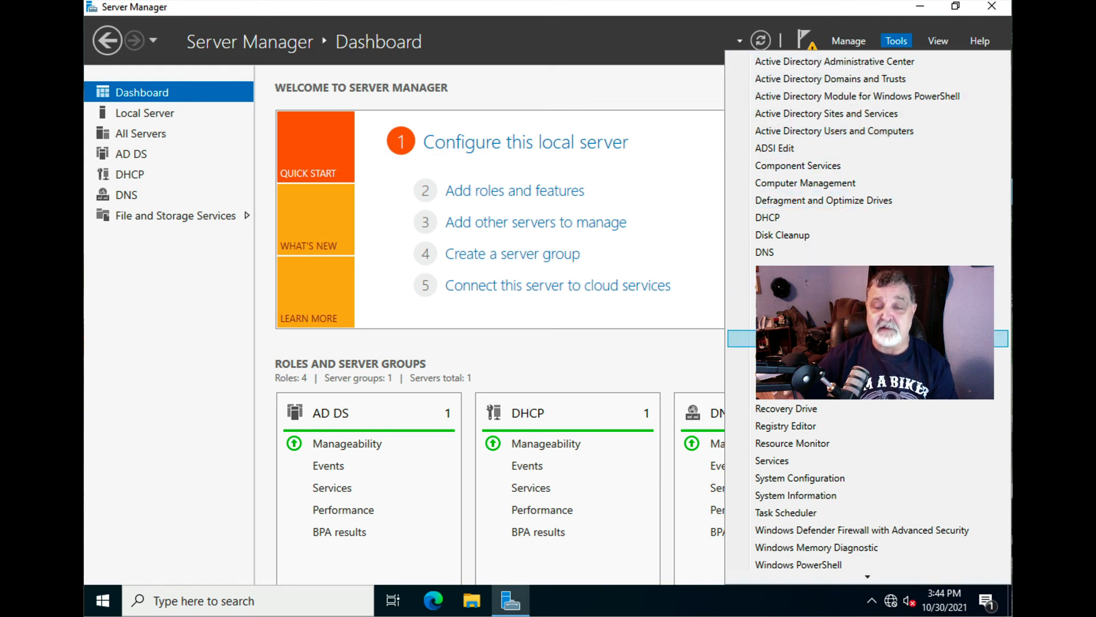
{"action": "left_click", "coordinate": [679, 60]}
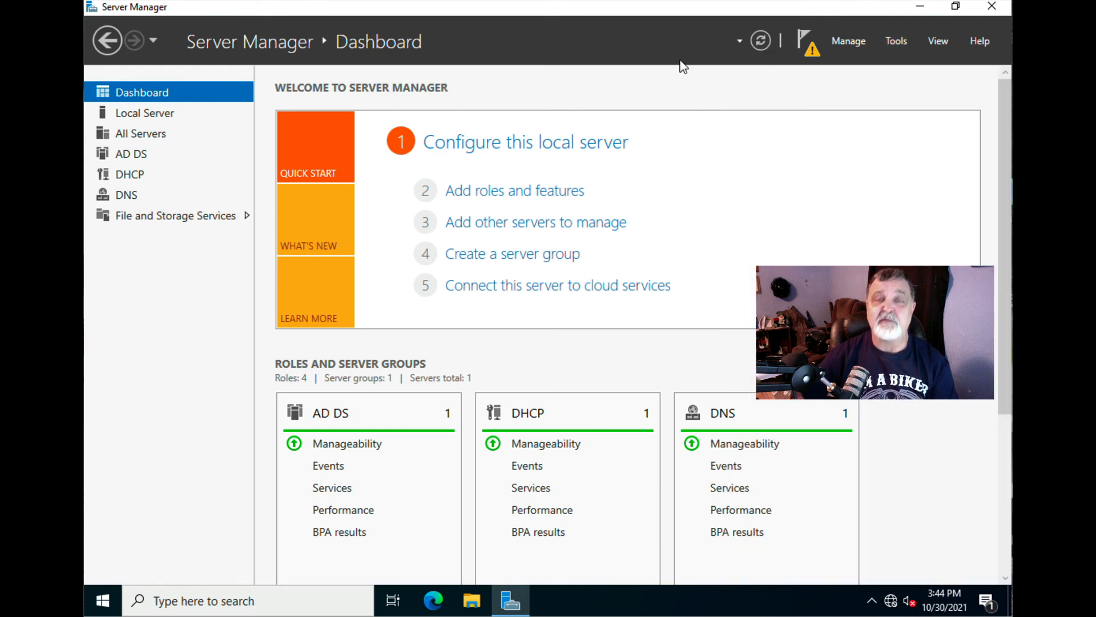